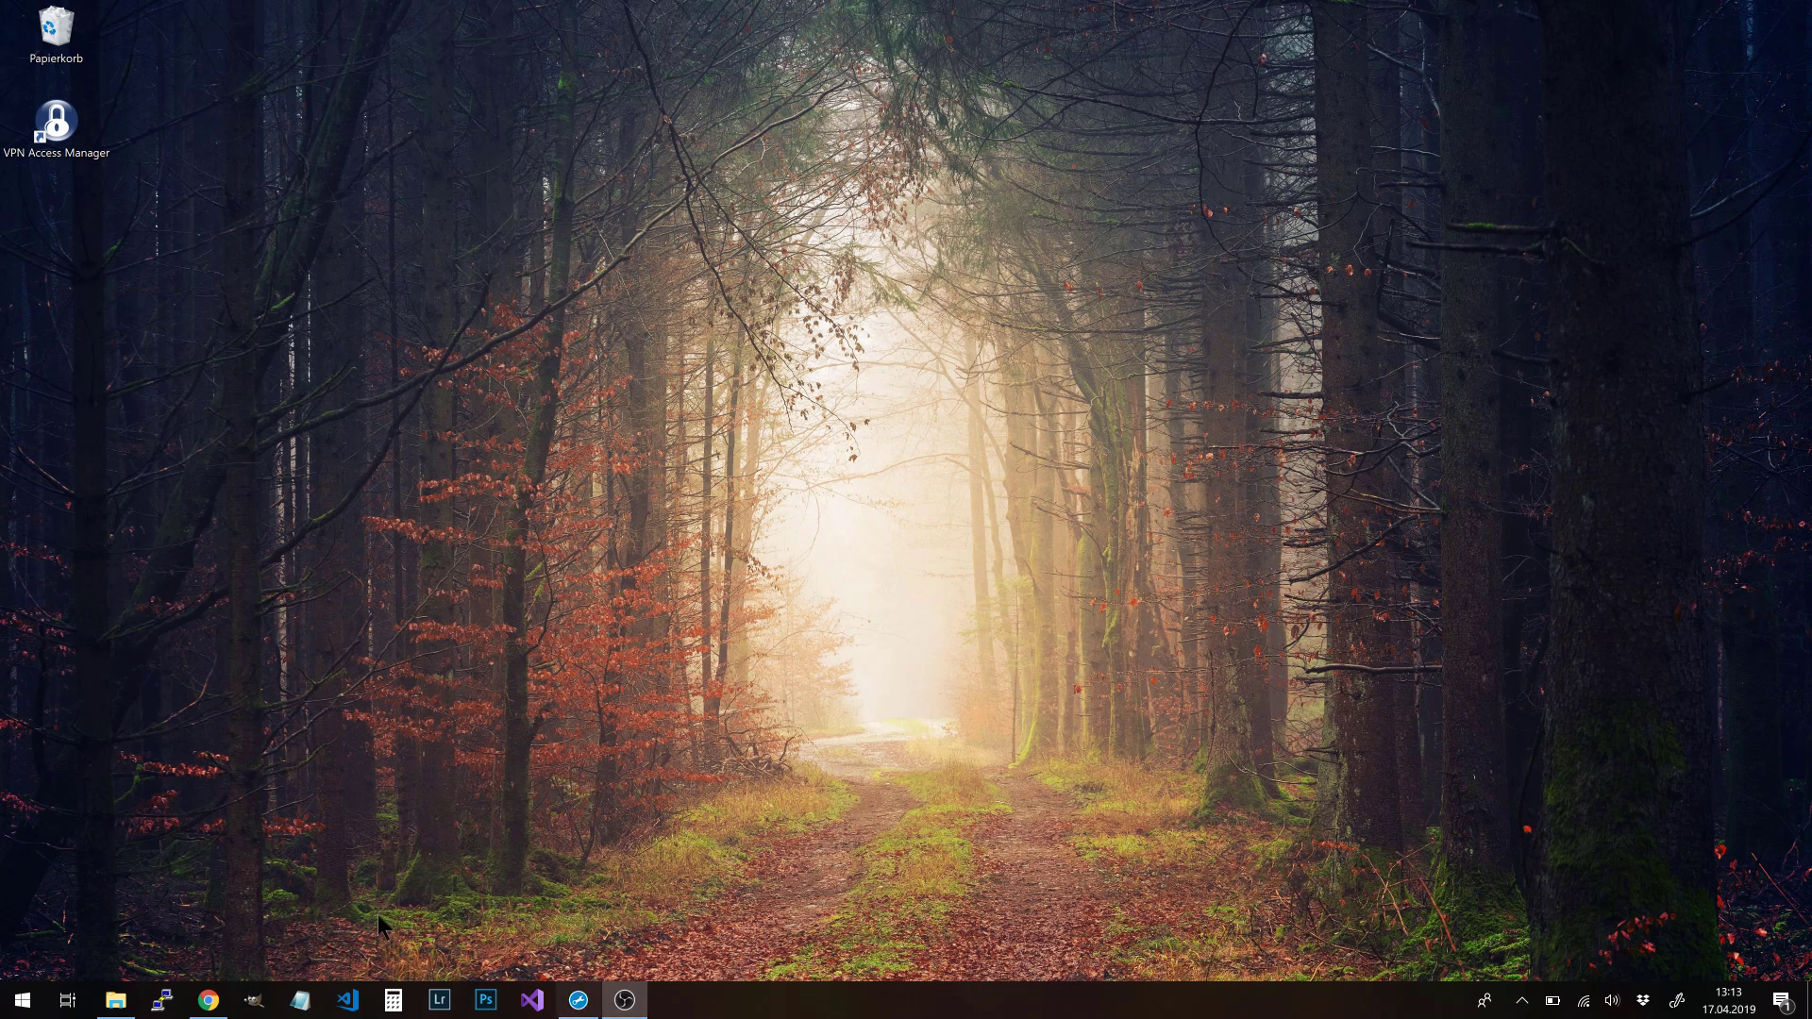
# Show the Dell XPS15 9570 1.8.1 BIOS driver page in Chrome, then open Dell SupportAssist over it
pyautogui.click(209, 1001)
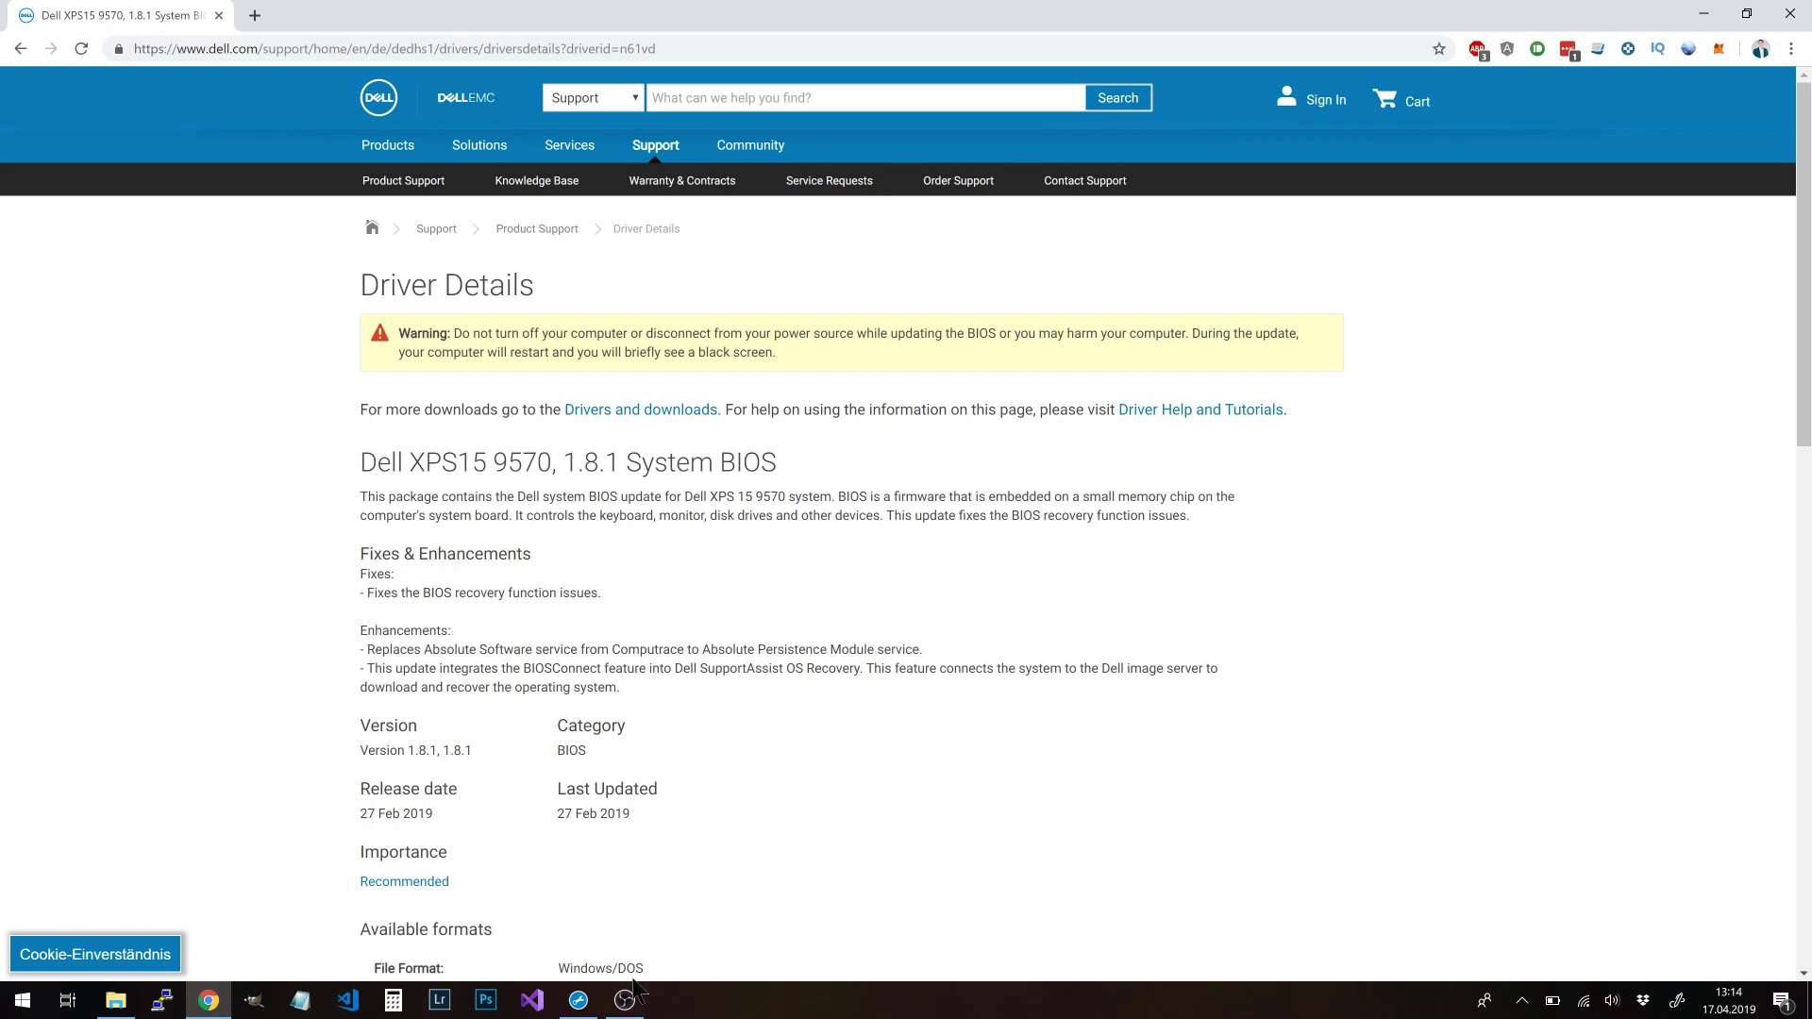
pyautogui.click(579, 1000)
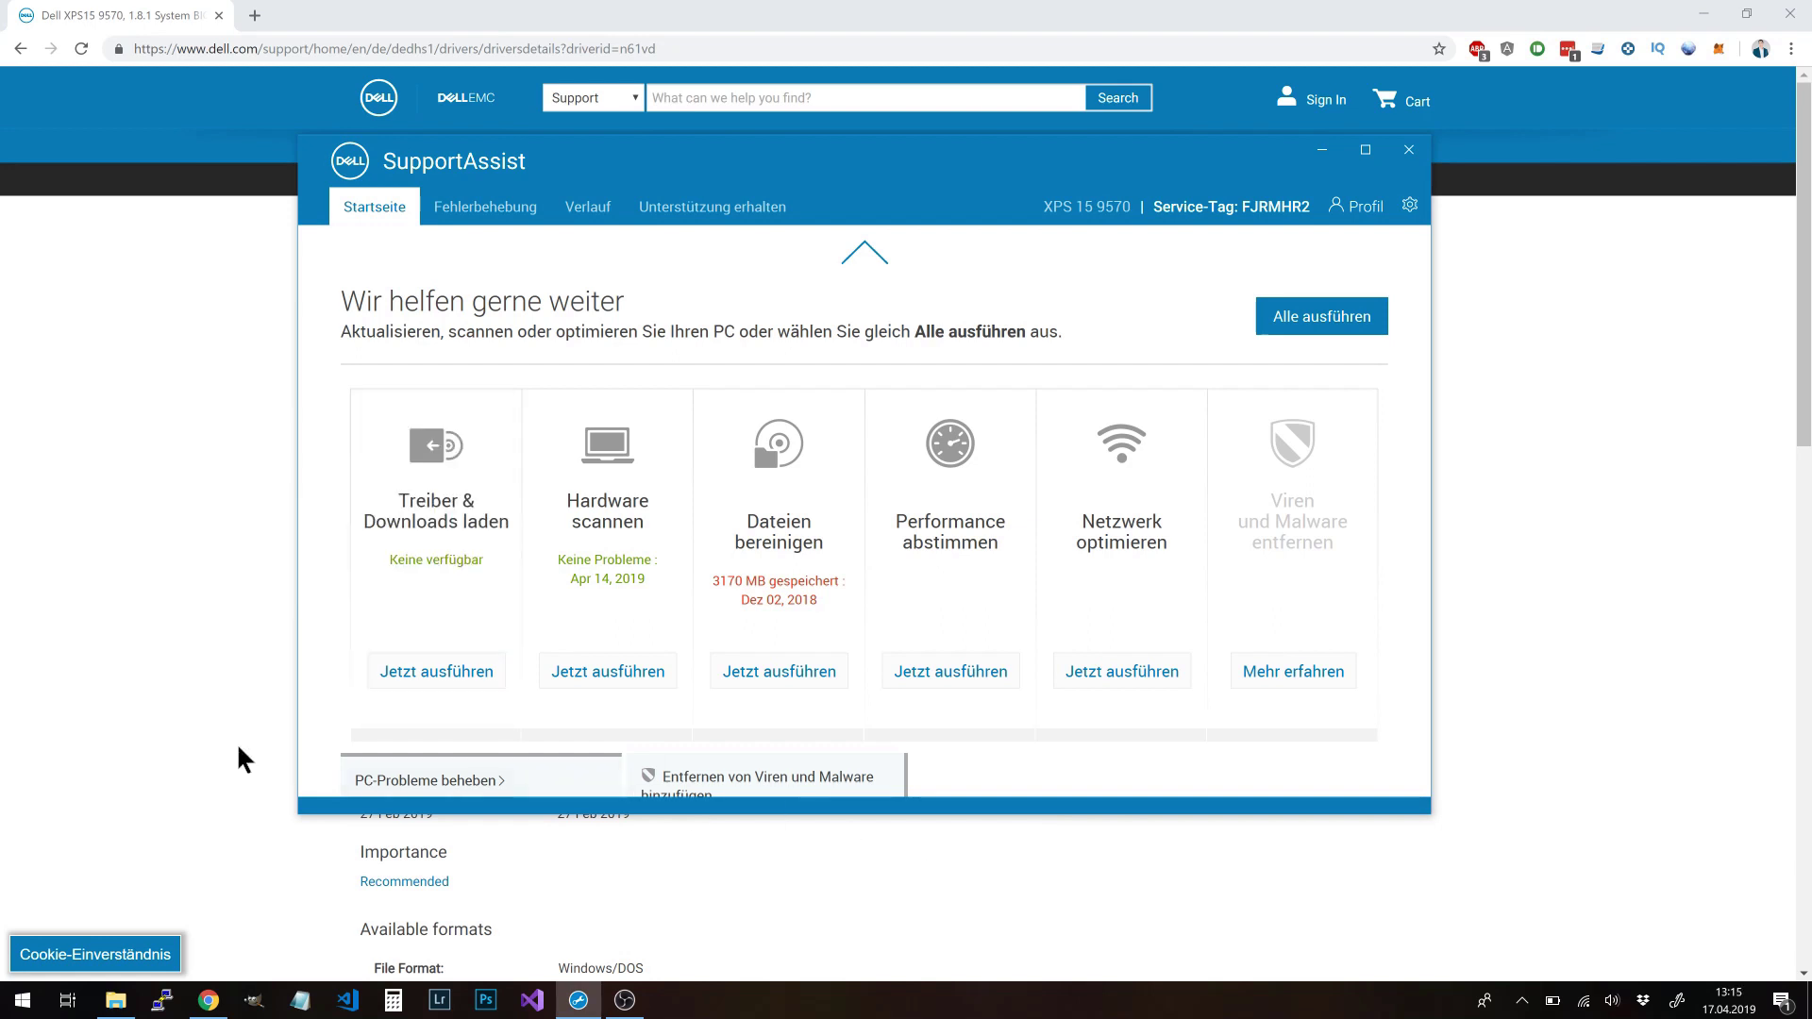
# Launch Microsoft Store from the Start menu search for 'windows store'
pyautogui.click(41, 989)
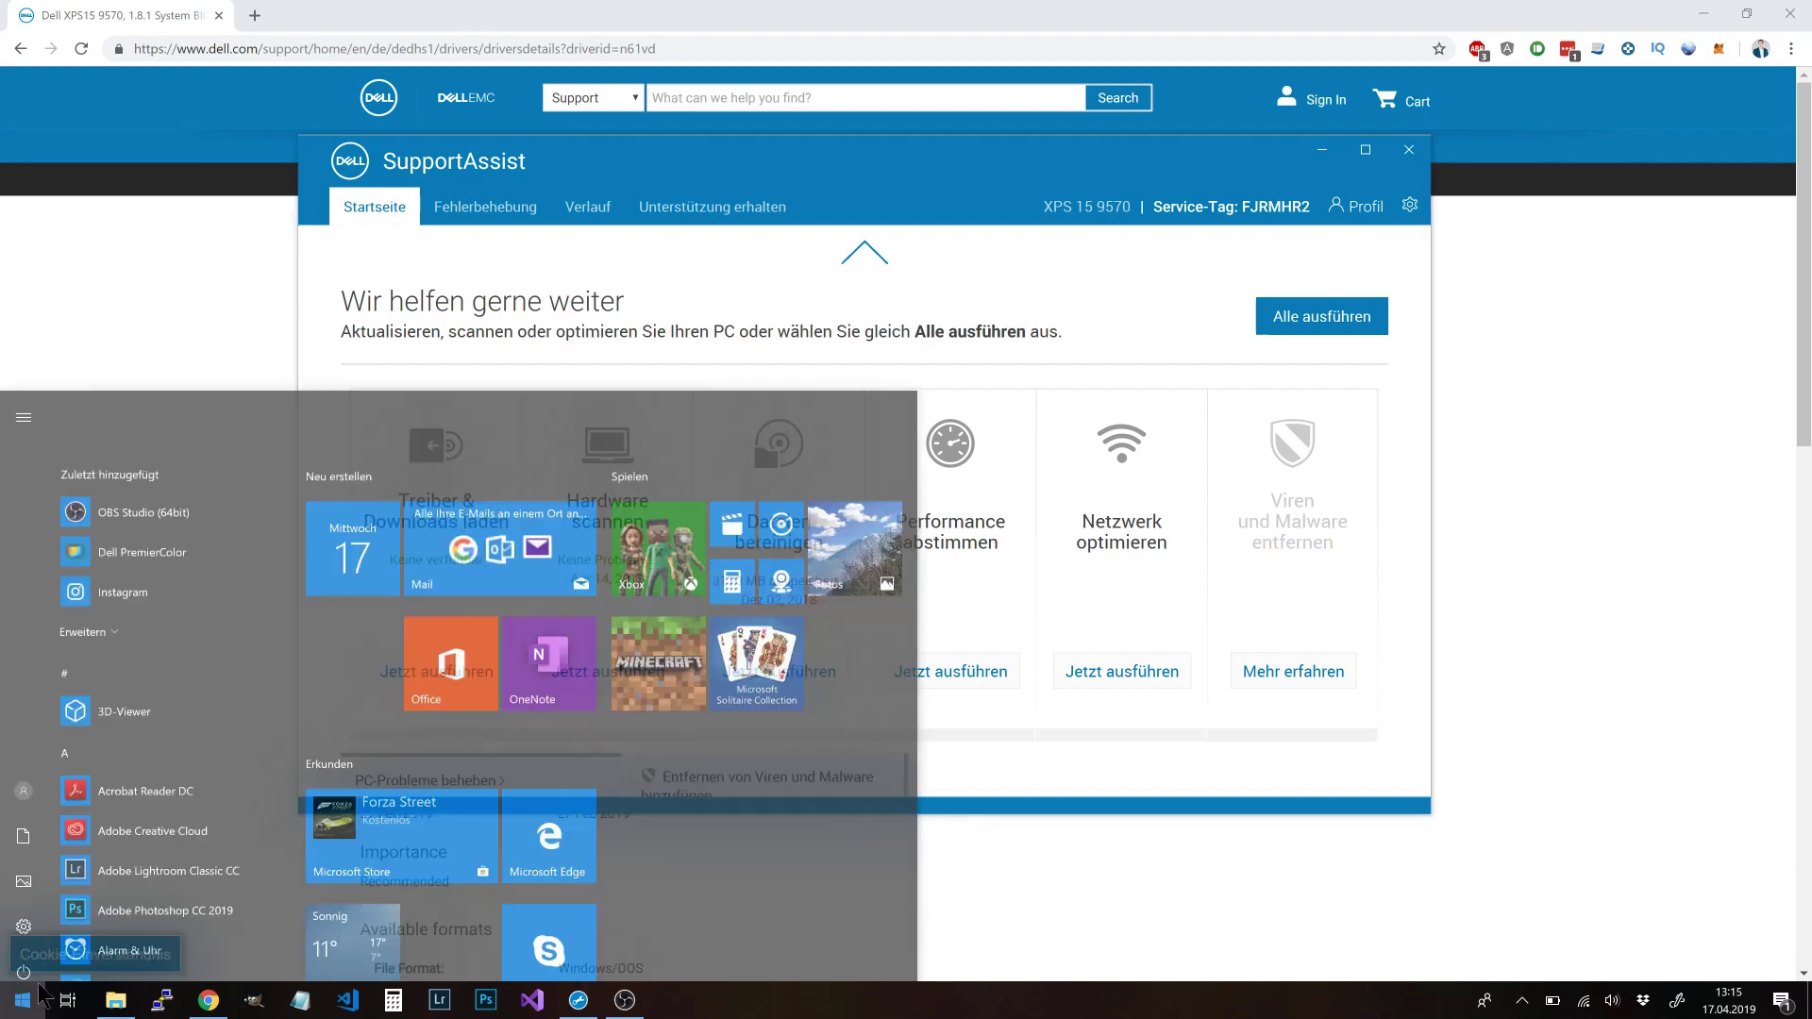
pyautogui.write('win')
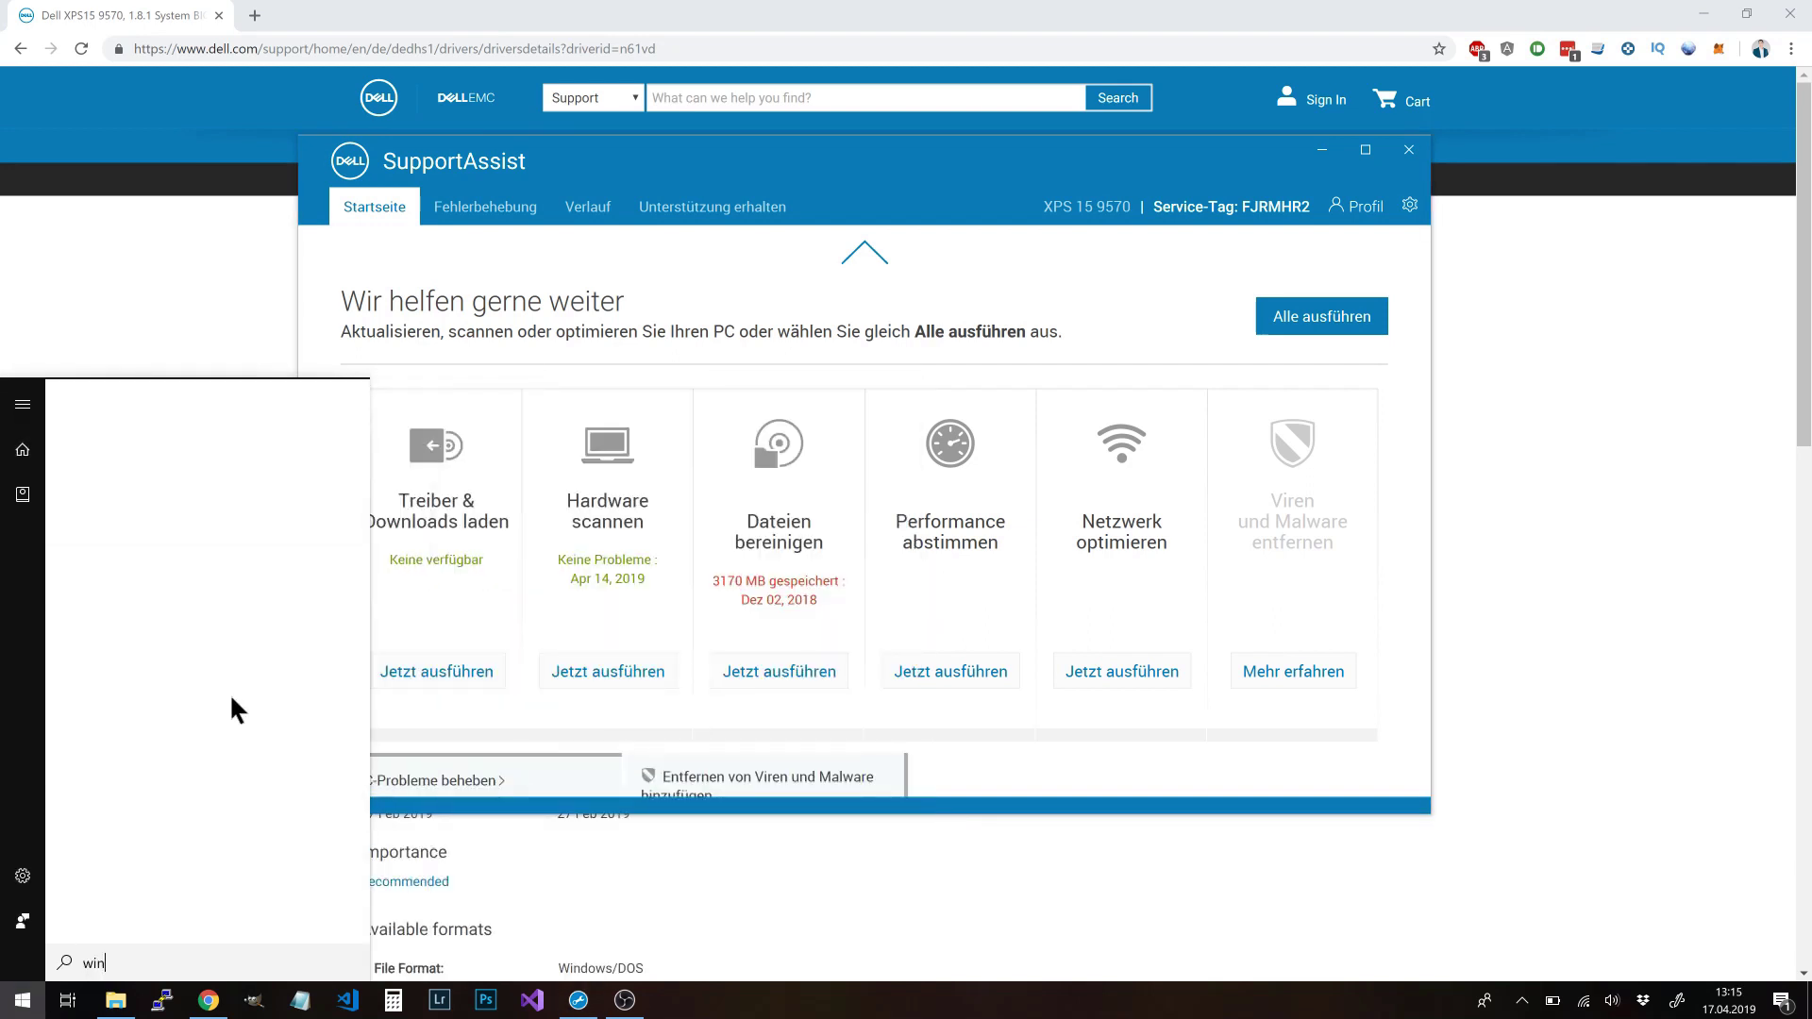
pyautogui.write('dows store')
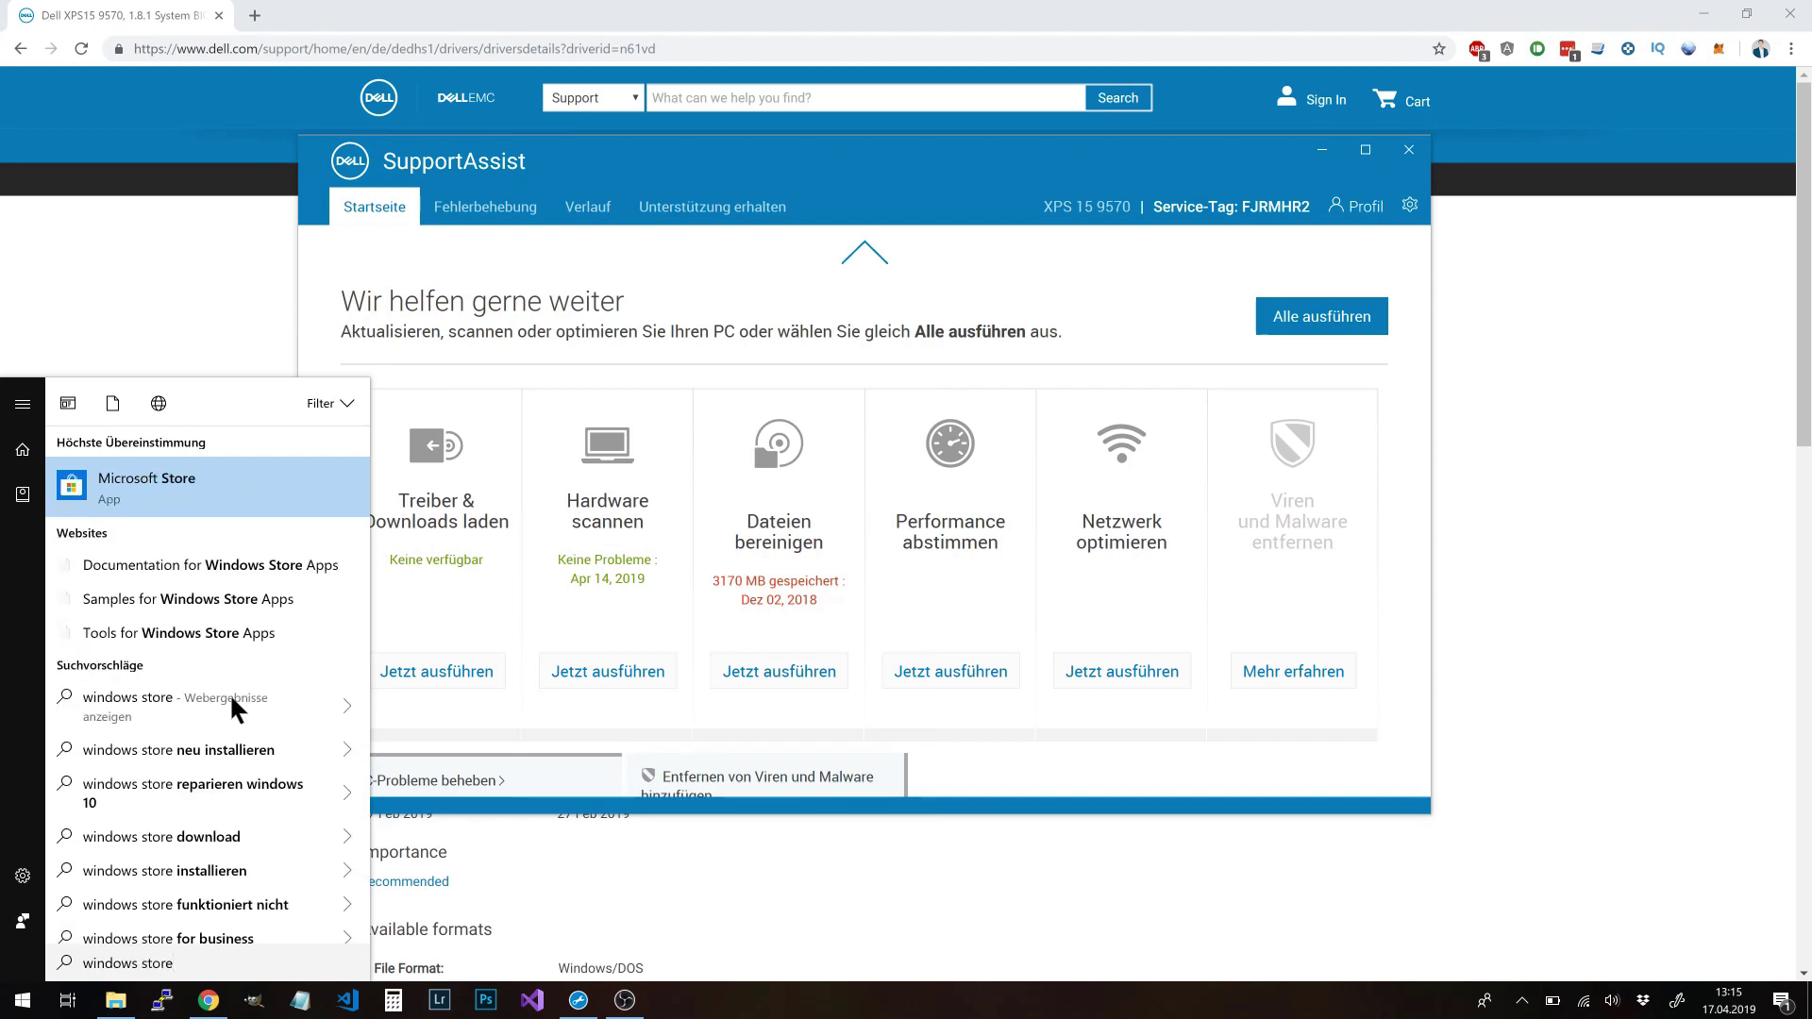
pyautogui.press('Return')
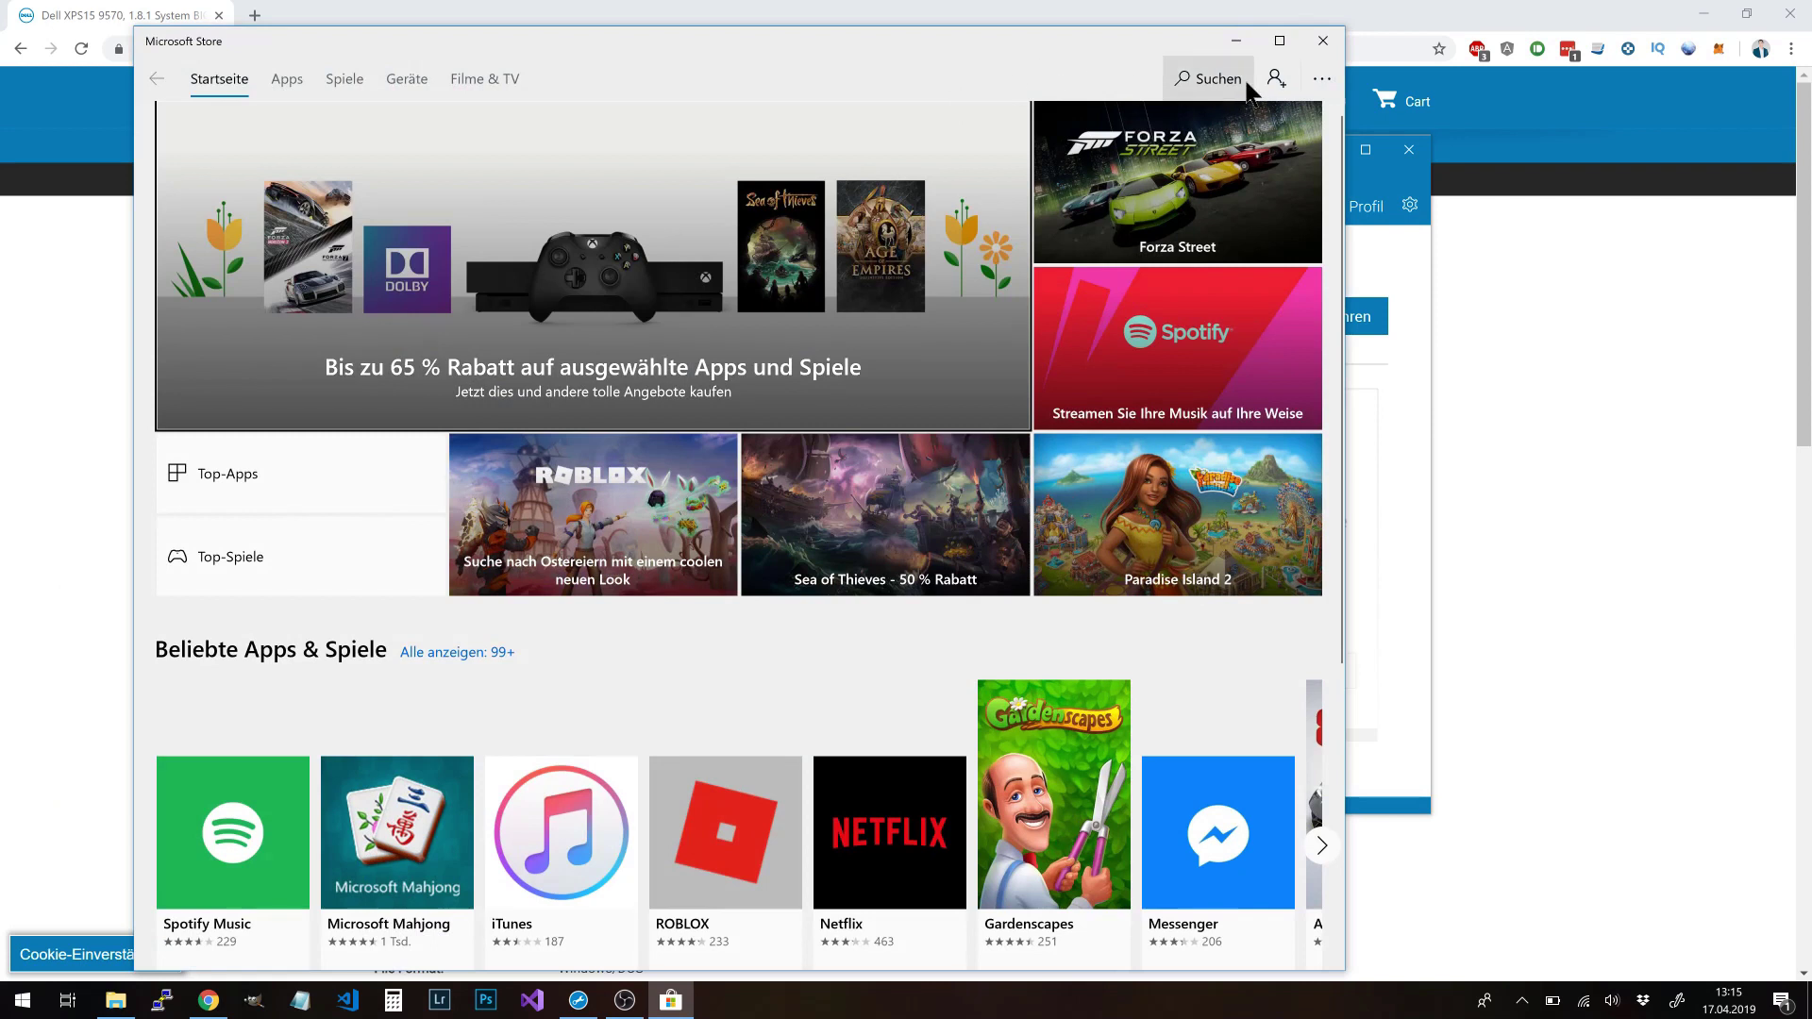
# Search the Store for 'dell premier' and open the Dell PremierColor app page
pyautogui.click(1203, 83)
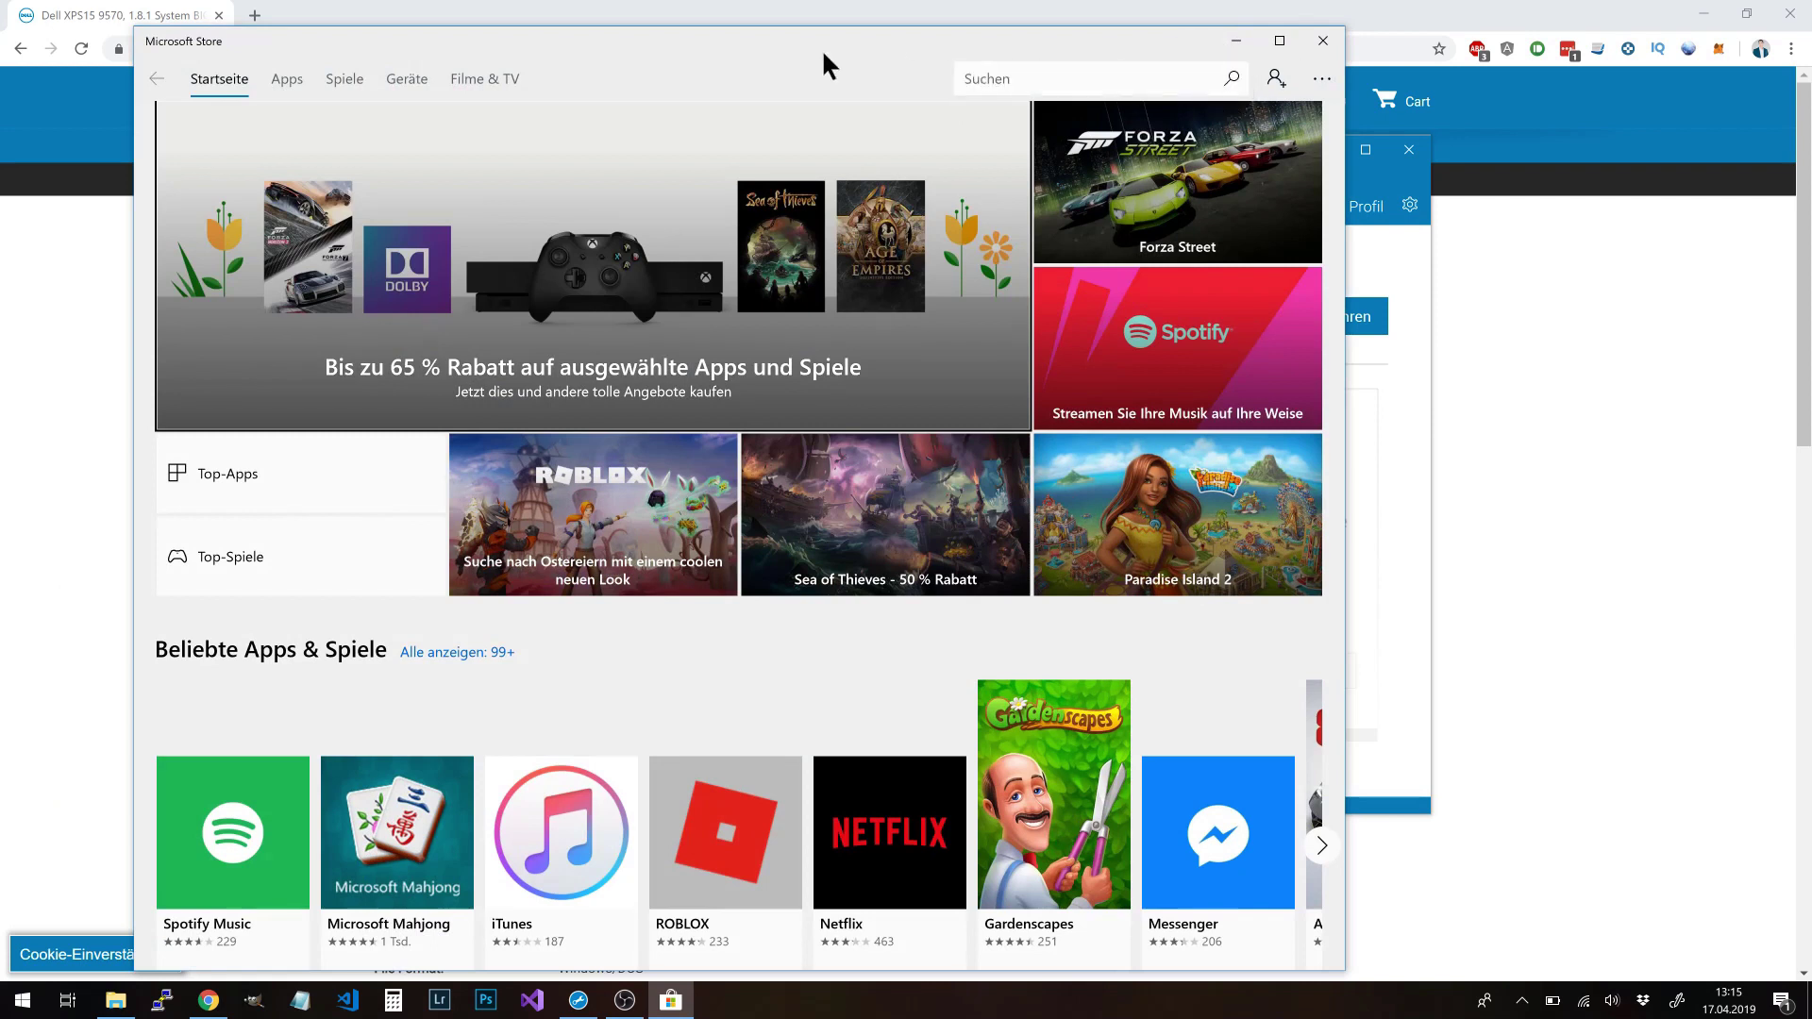
pyautogui.click(1013, 71)
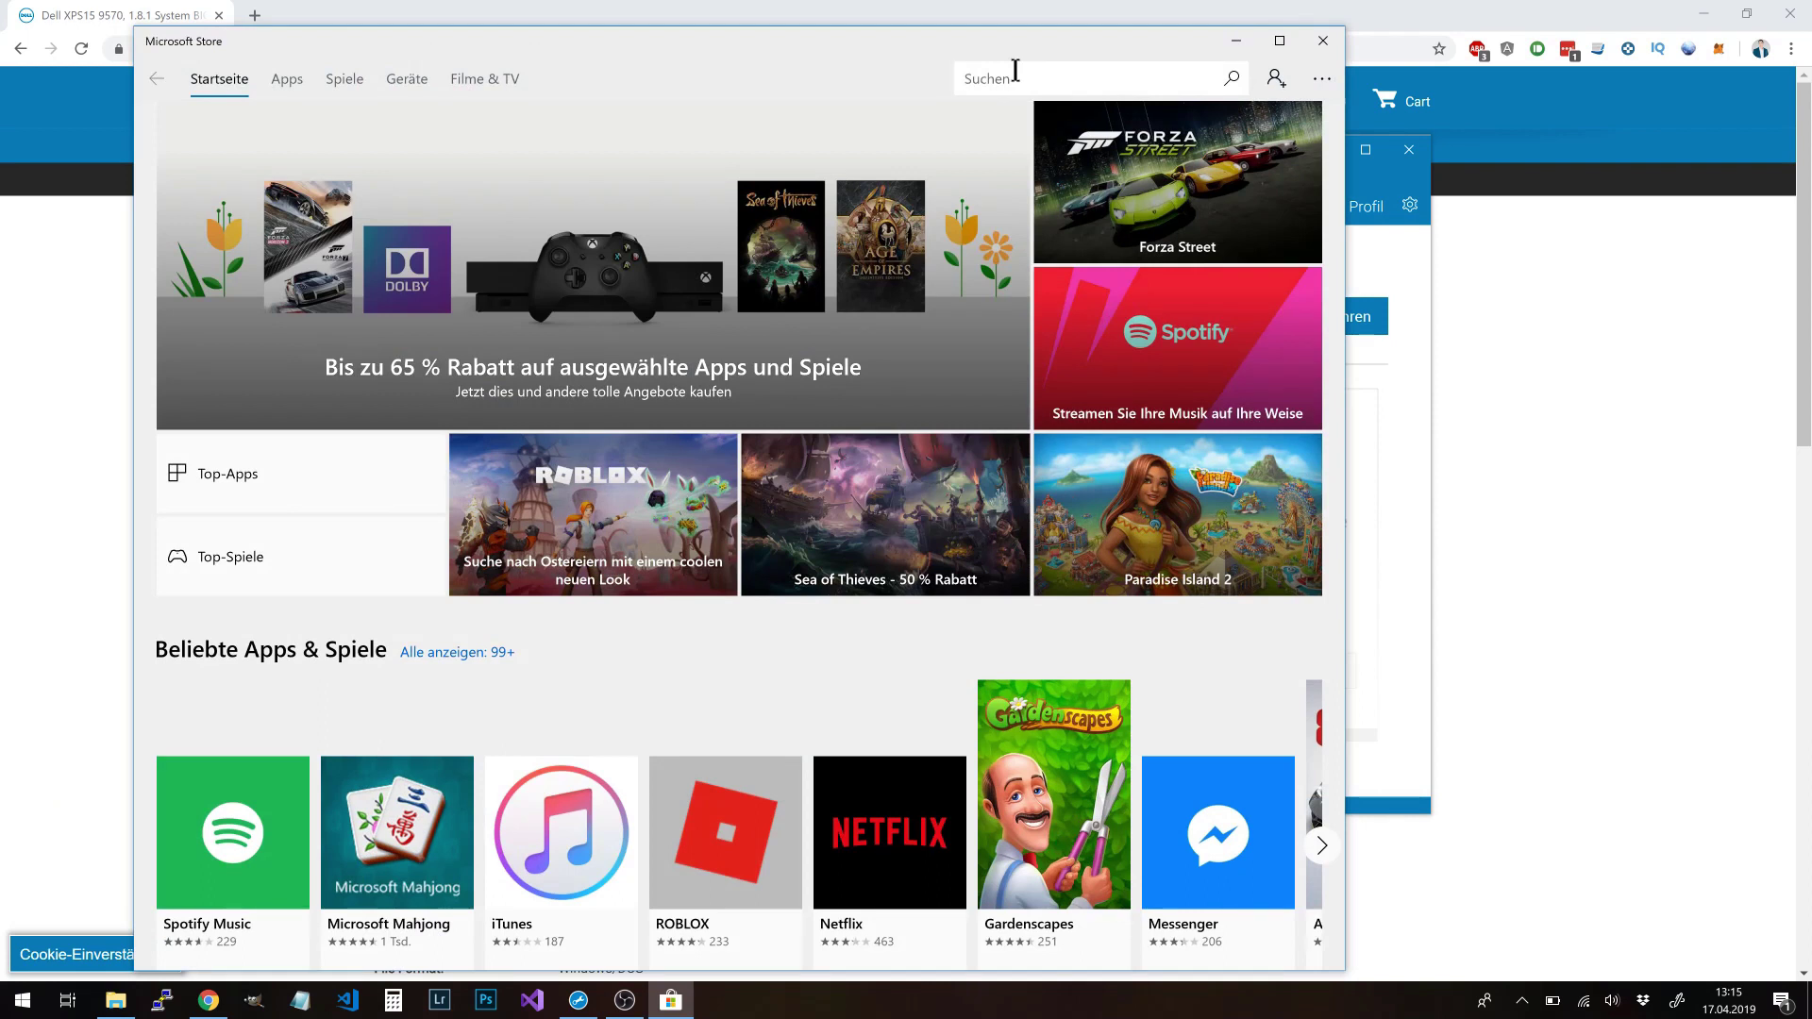
pyautogui.write('dell premier')
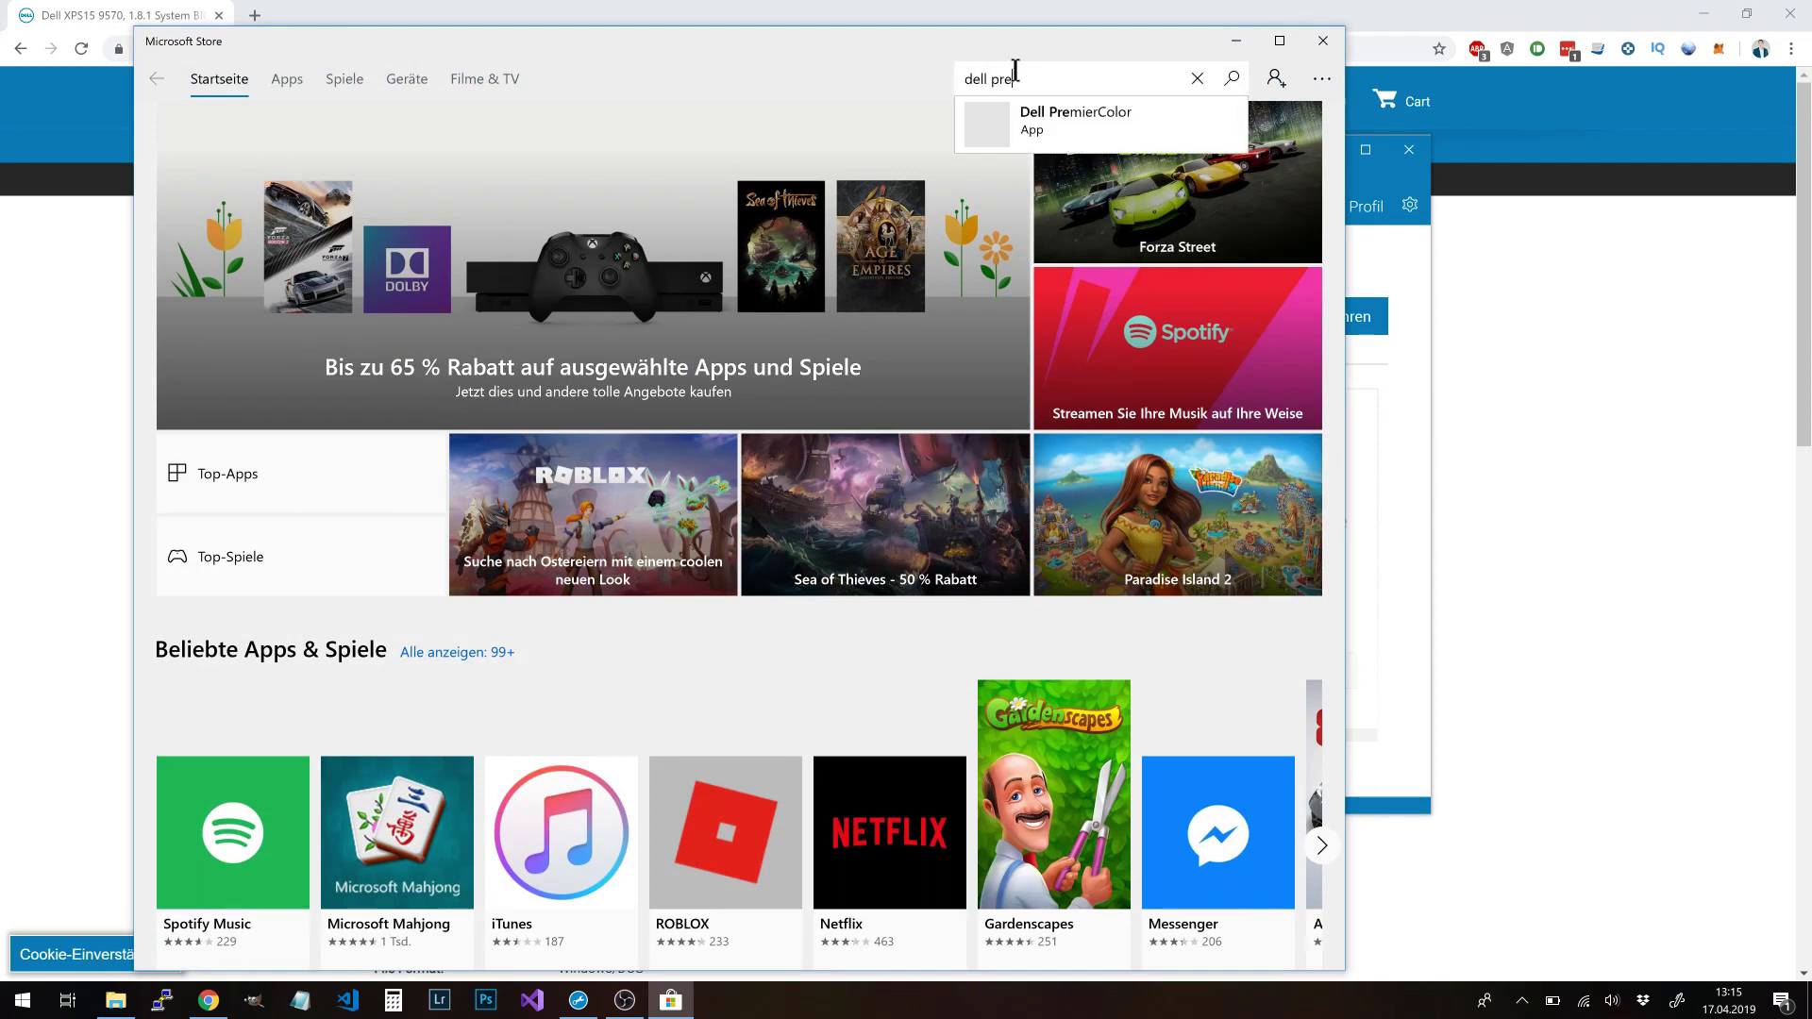
pyautogui.click(1076, 132)
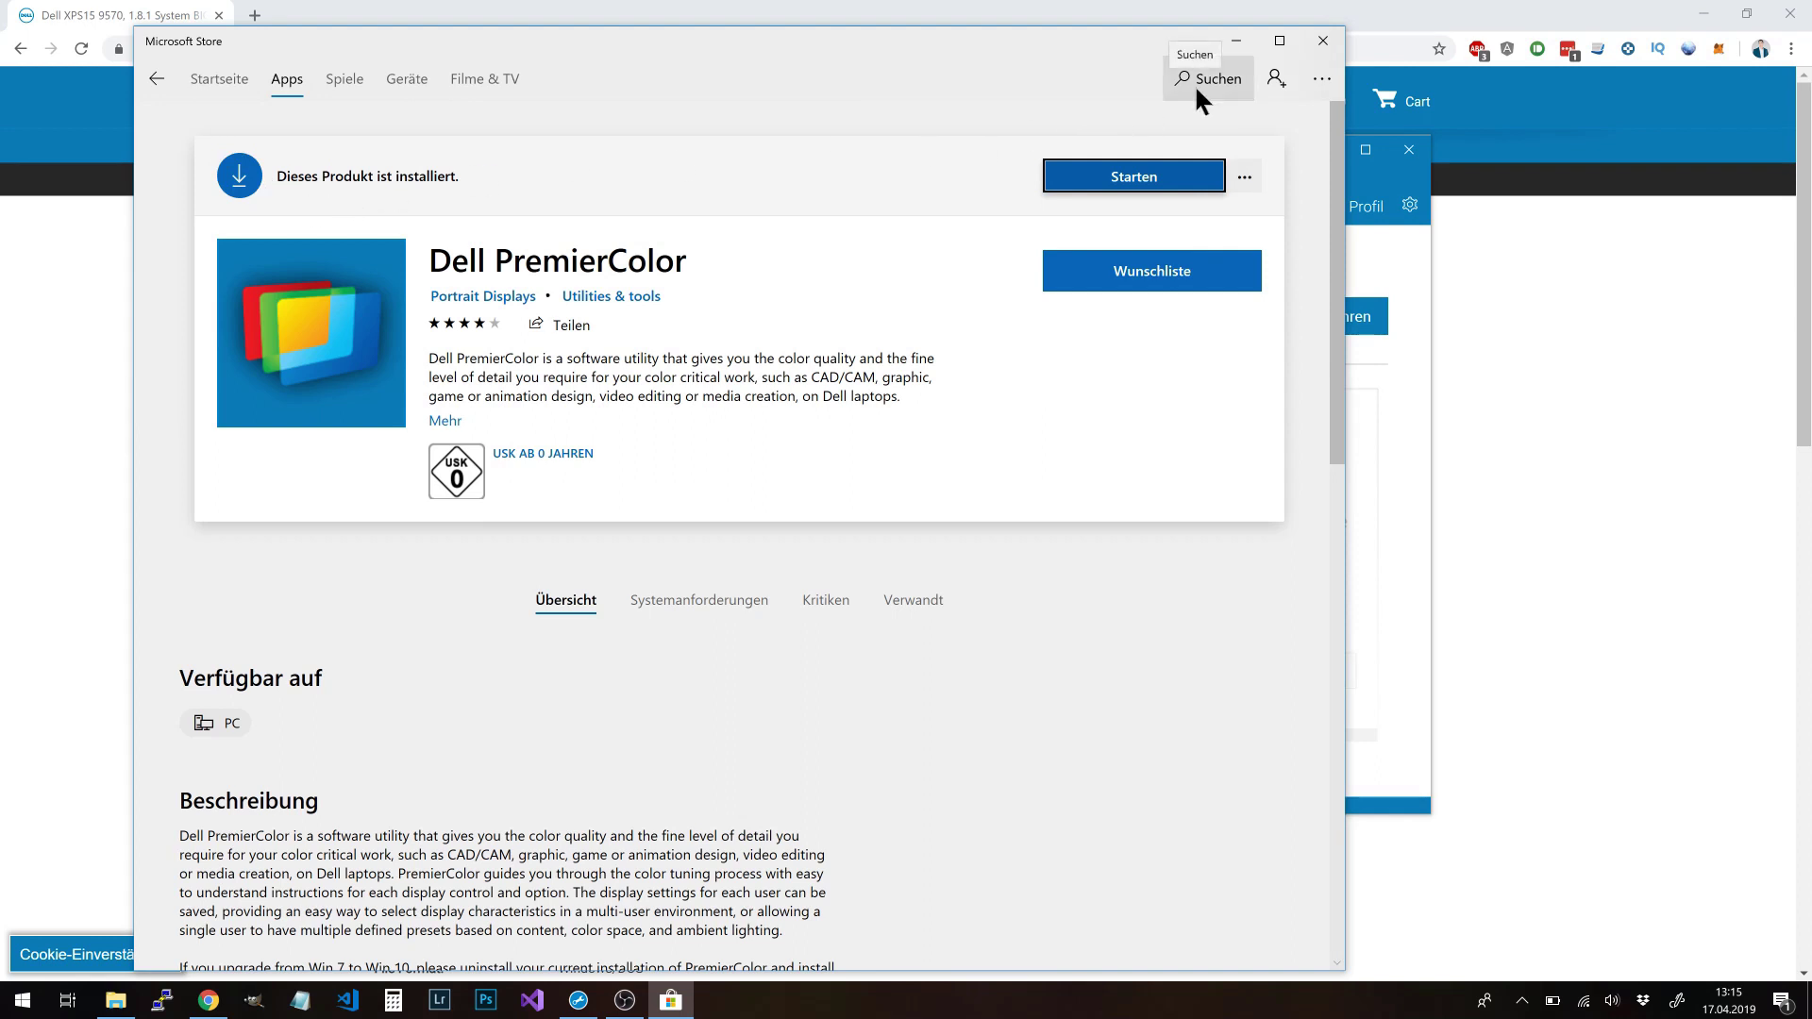
# Launch the installed Dell PremierColor app, which opens in the Internet (sRGB) color space
pyautogui.click(1125, 184)
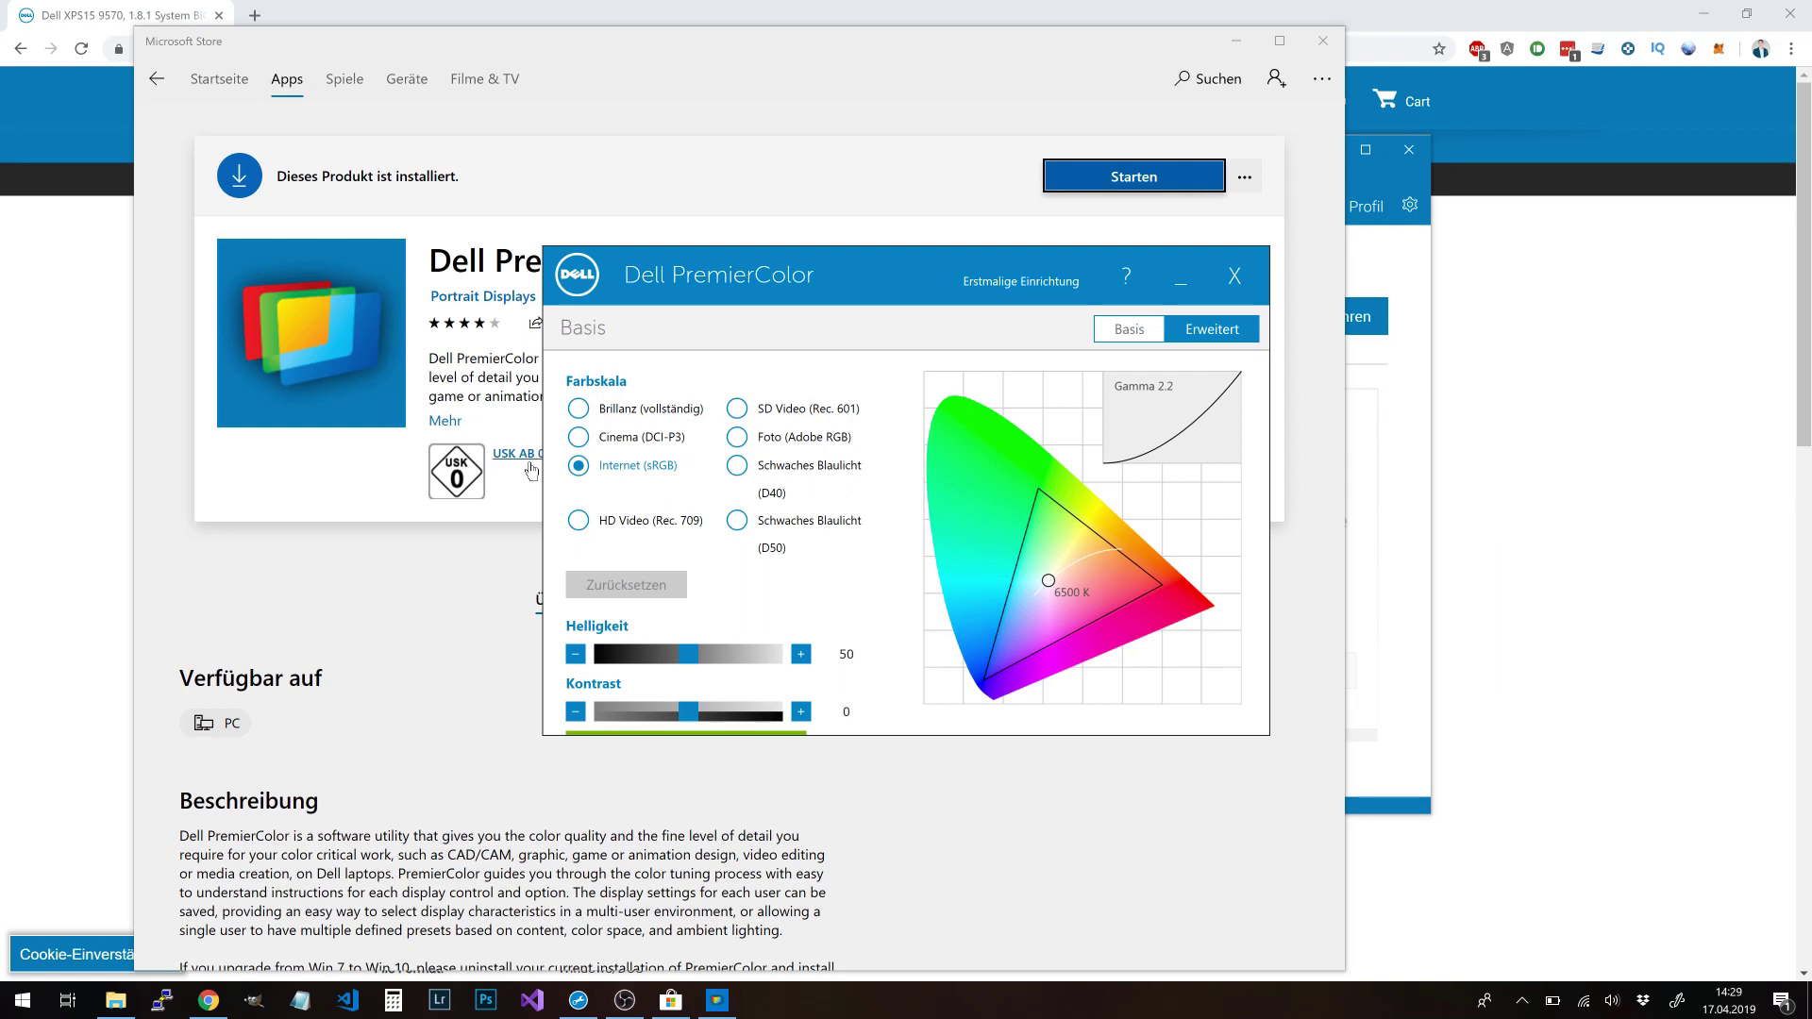
# Run regedit as administrator from the Start menu search
pyautogui.press('super')
pyautogui.write('regedit')
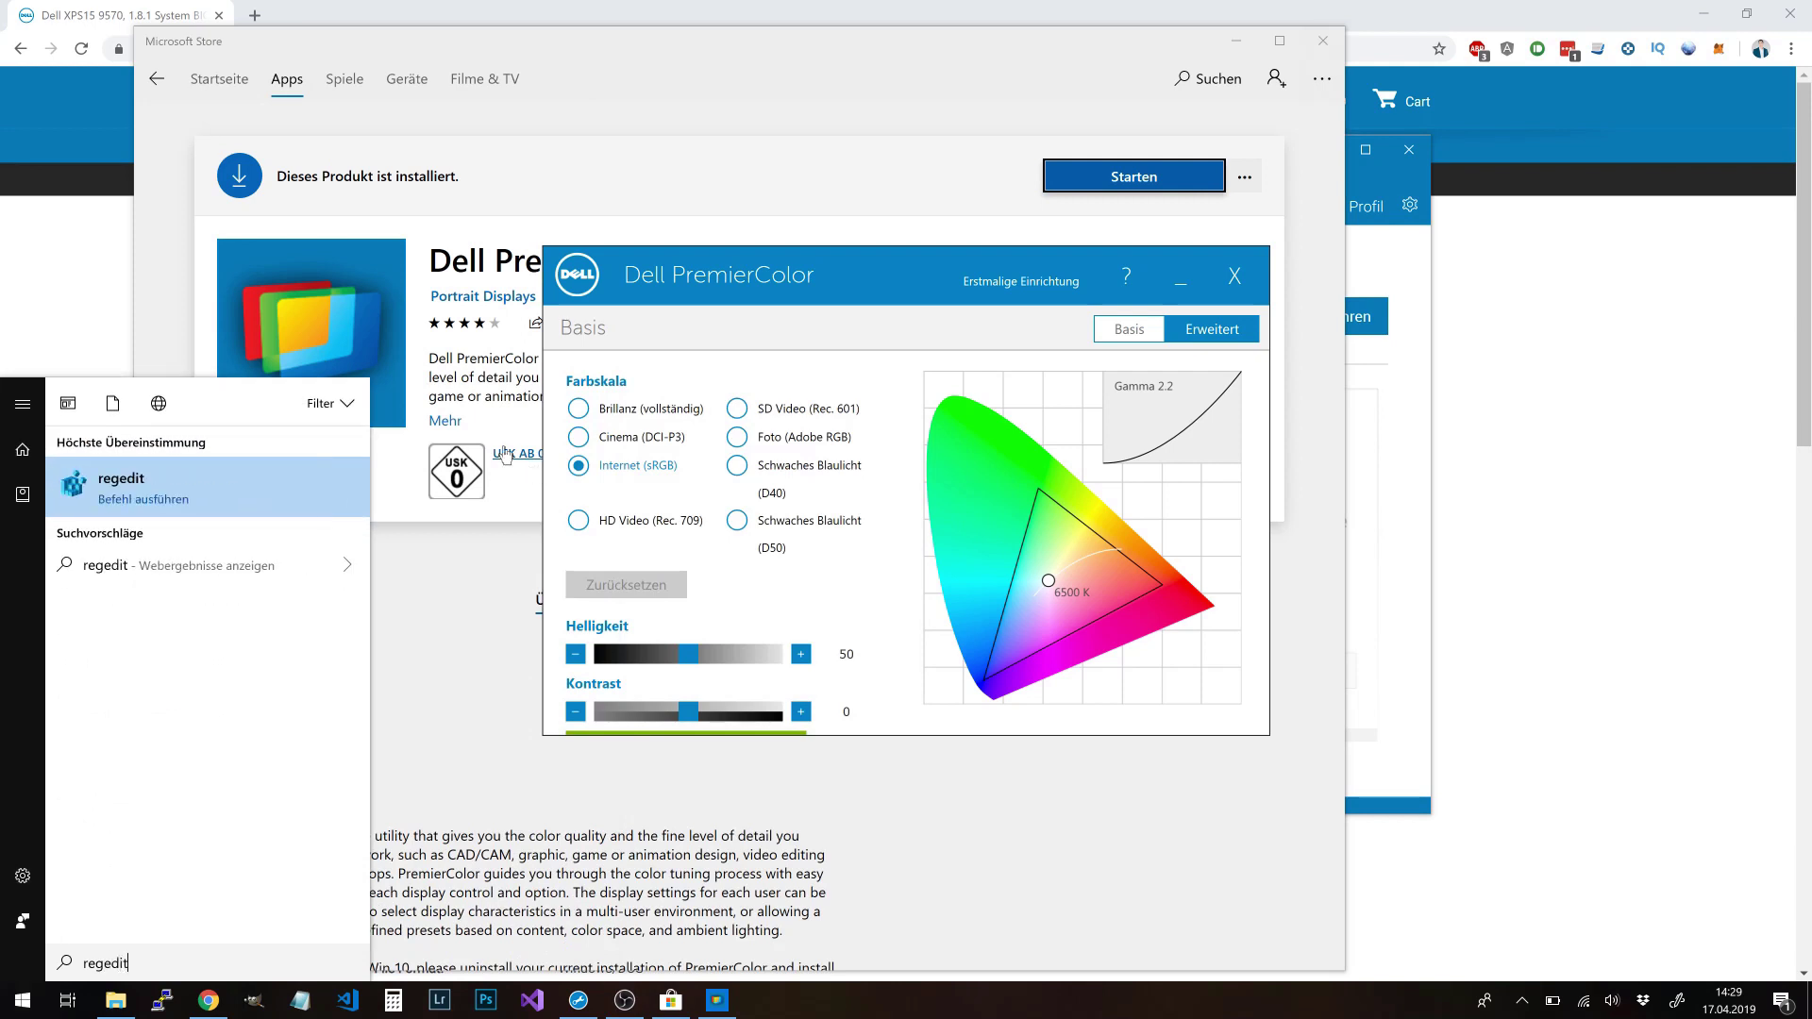
pyautogui.rightClick(223, 486)
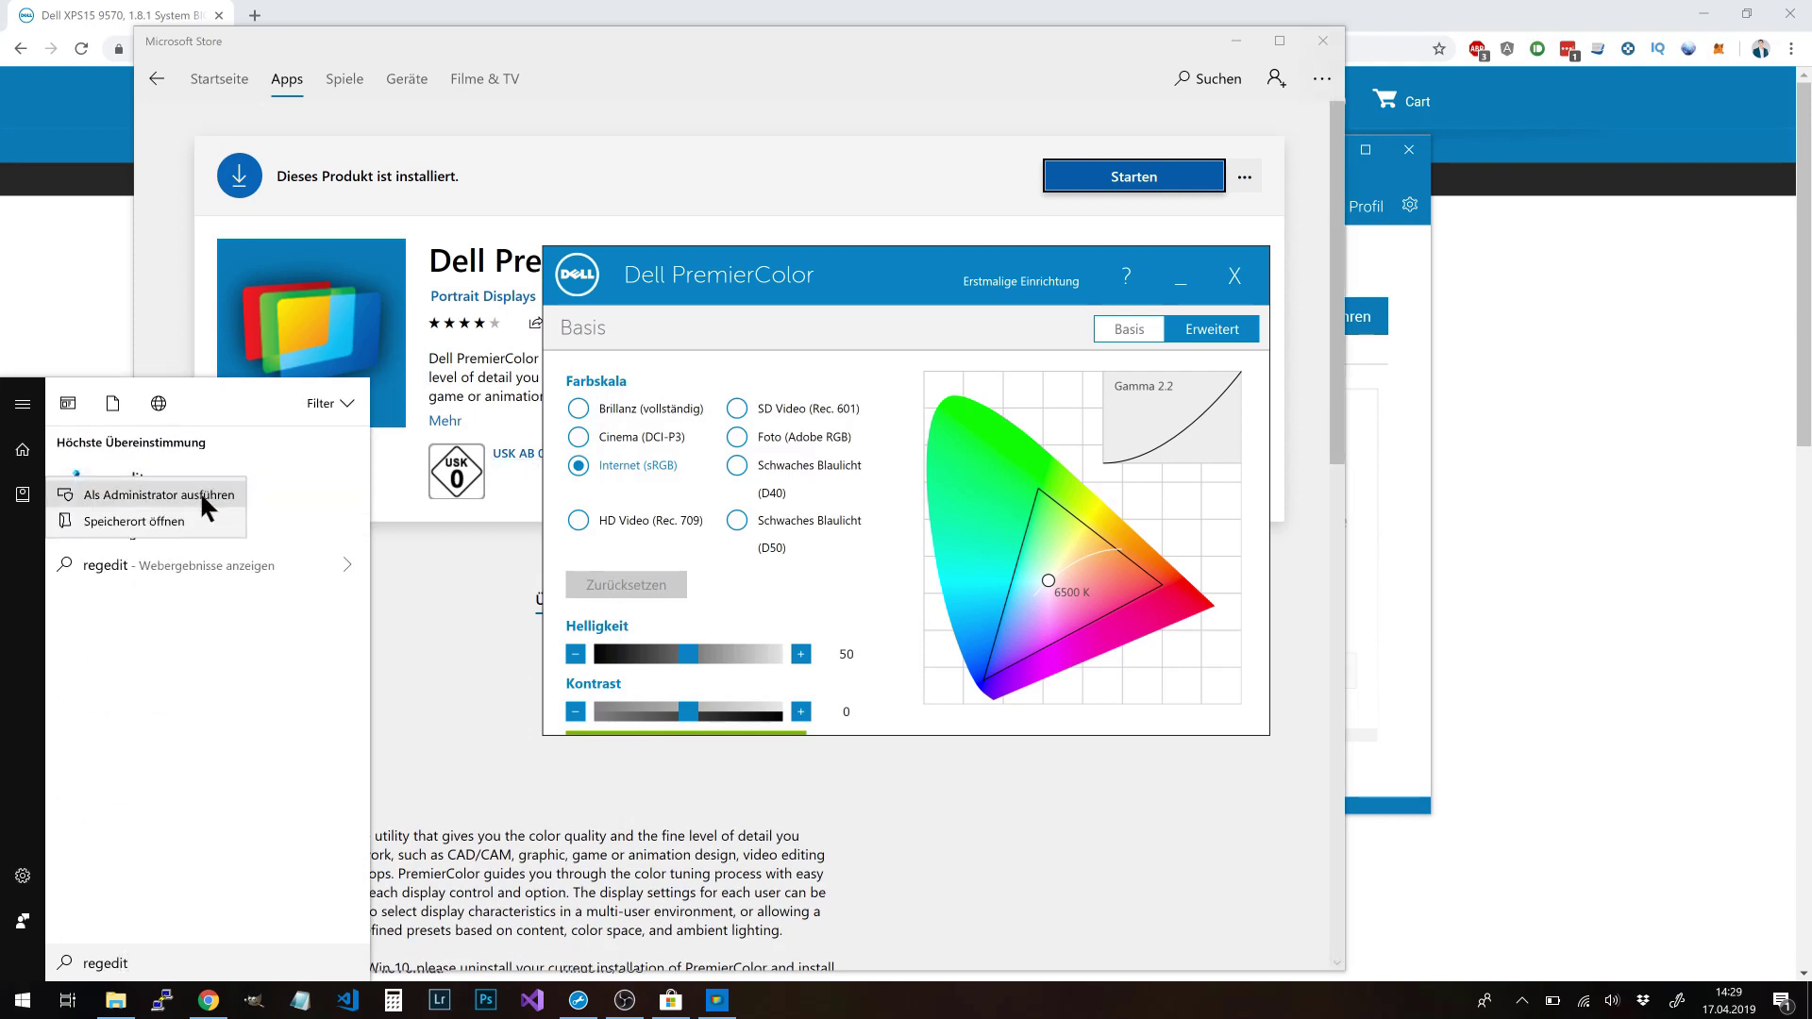
pyautogui.click(106, 485)
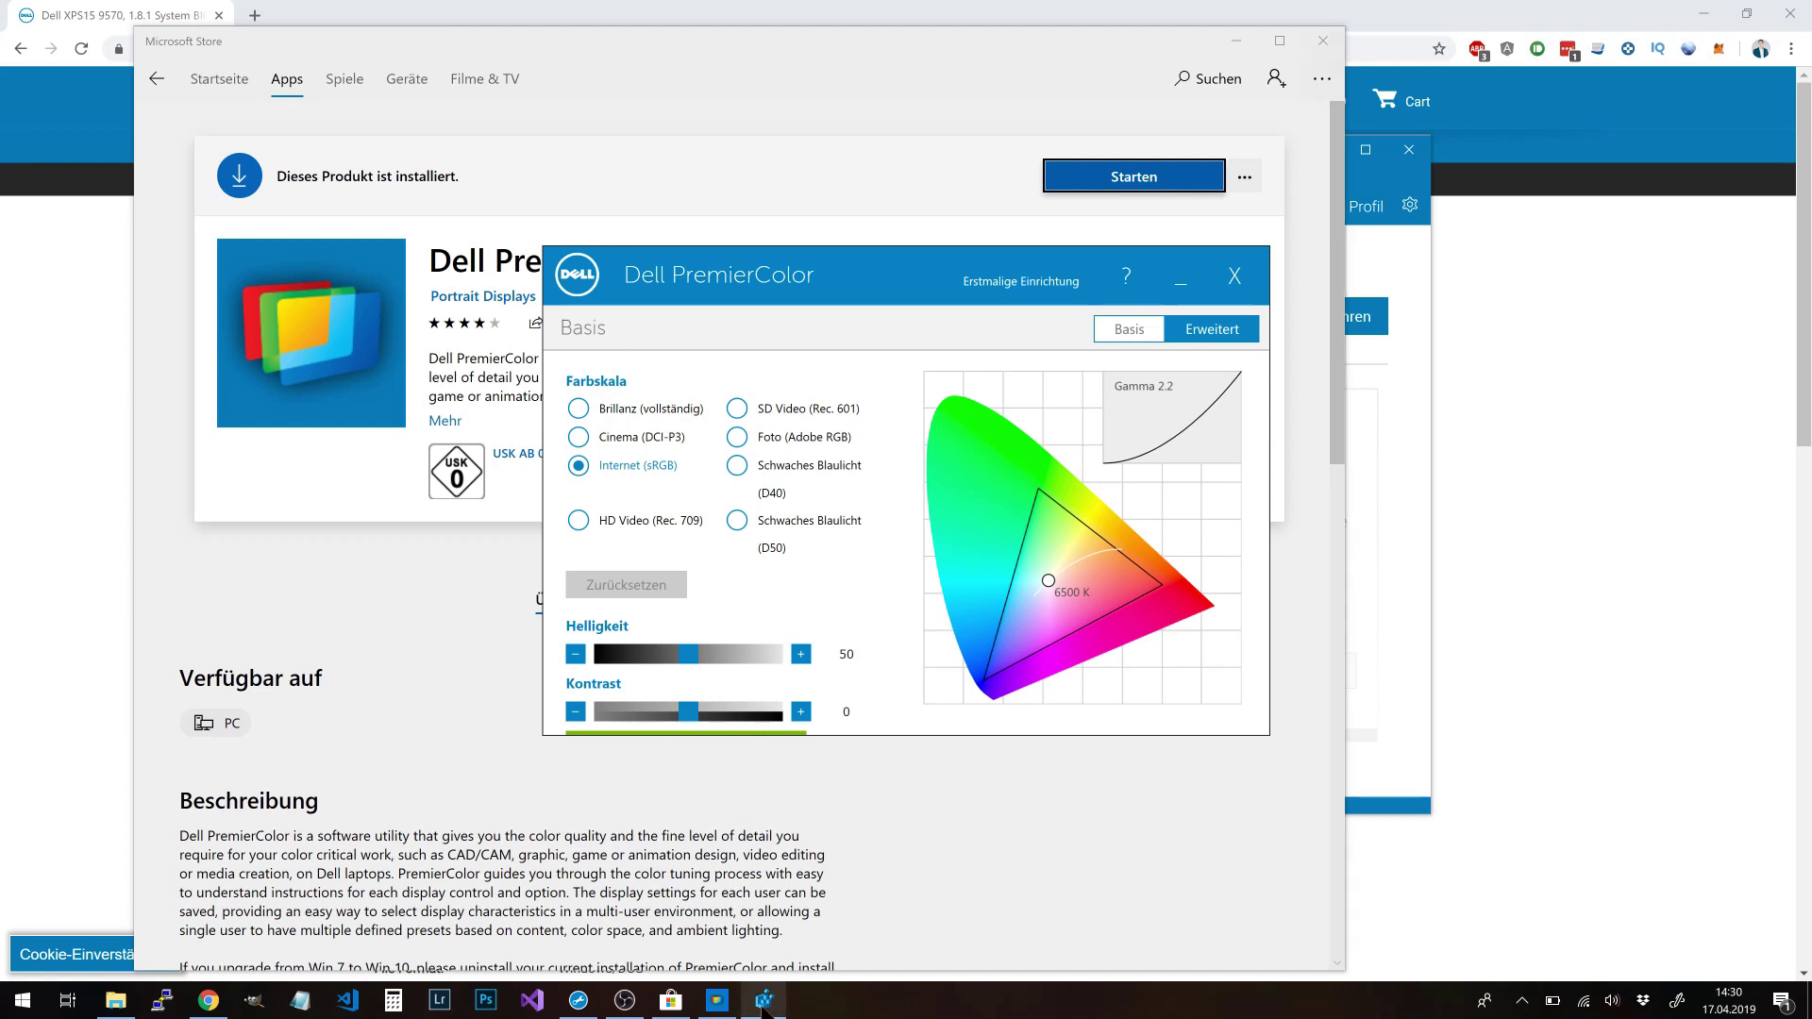
# Bring Registry Editor forward, select the top-level Computer node, and open the Bearbeiten menu
pyautogui.click(762, 1002)
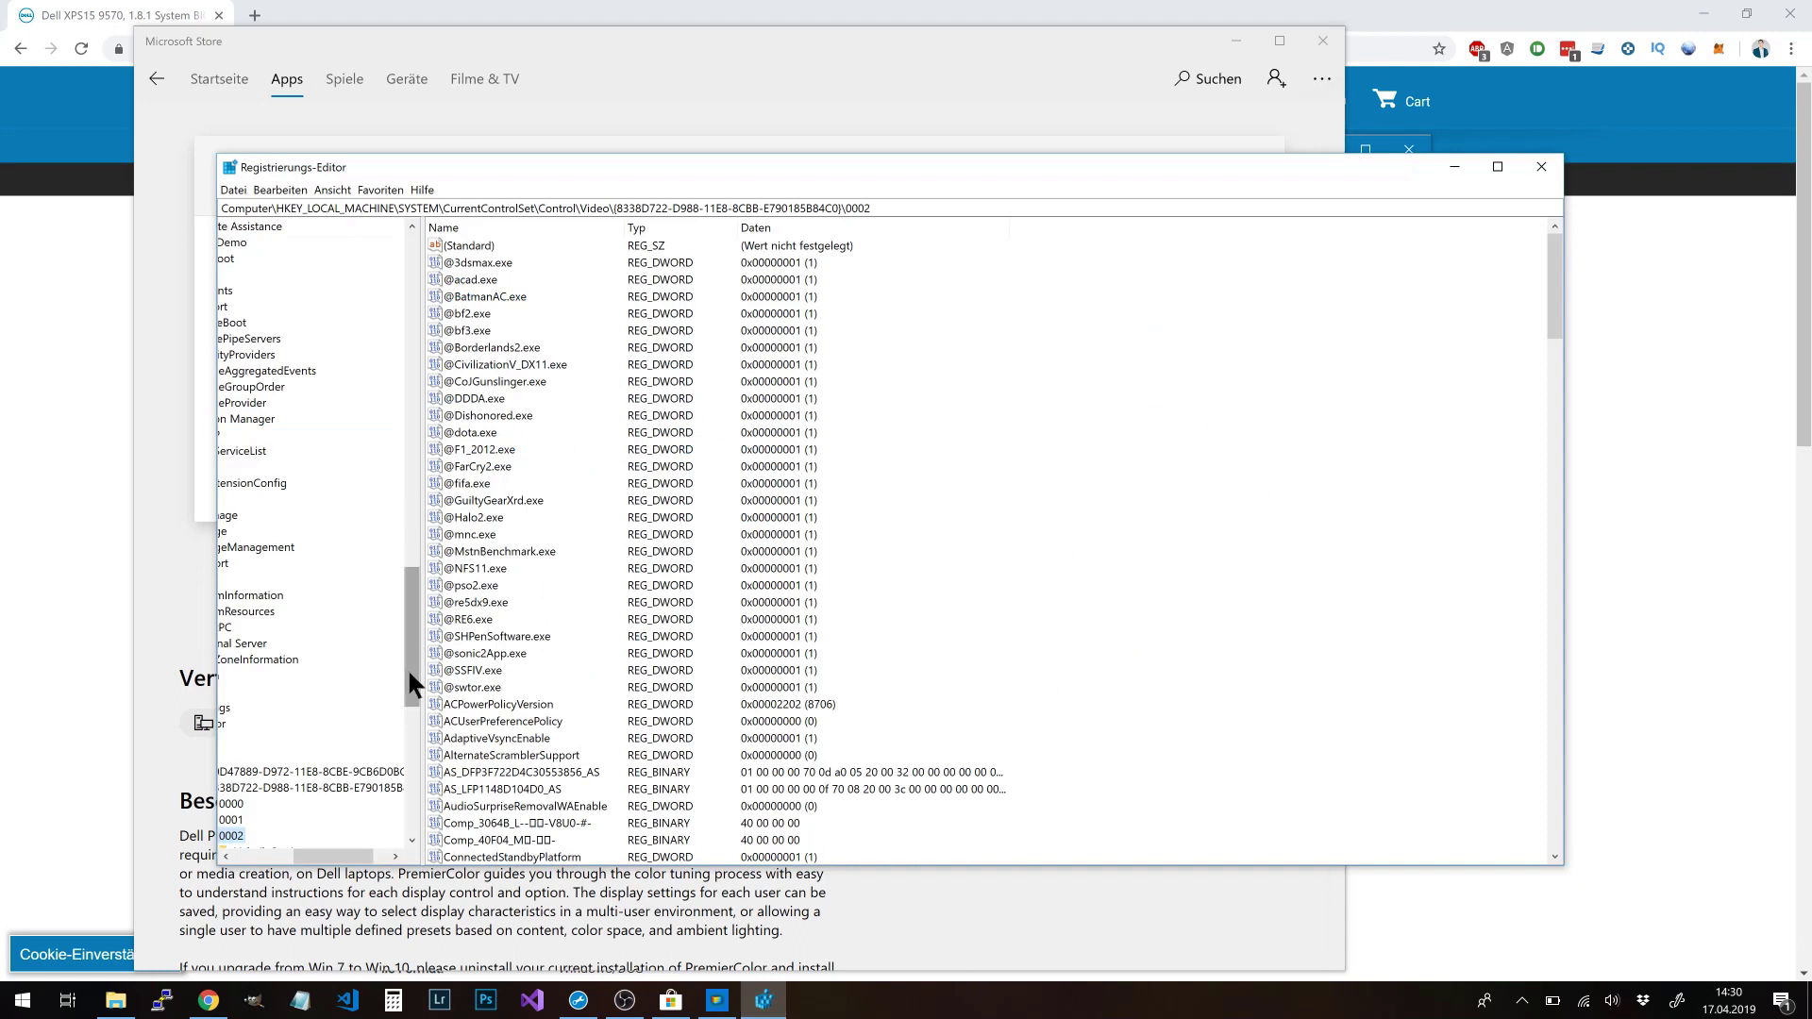
pyautogui.moveTo(406, 667); pyautogui.dragTo(420, 312)
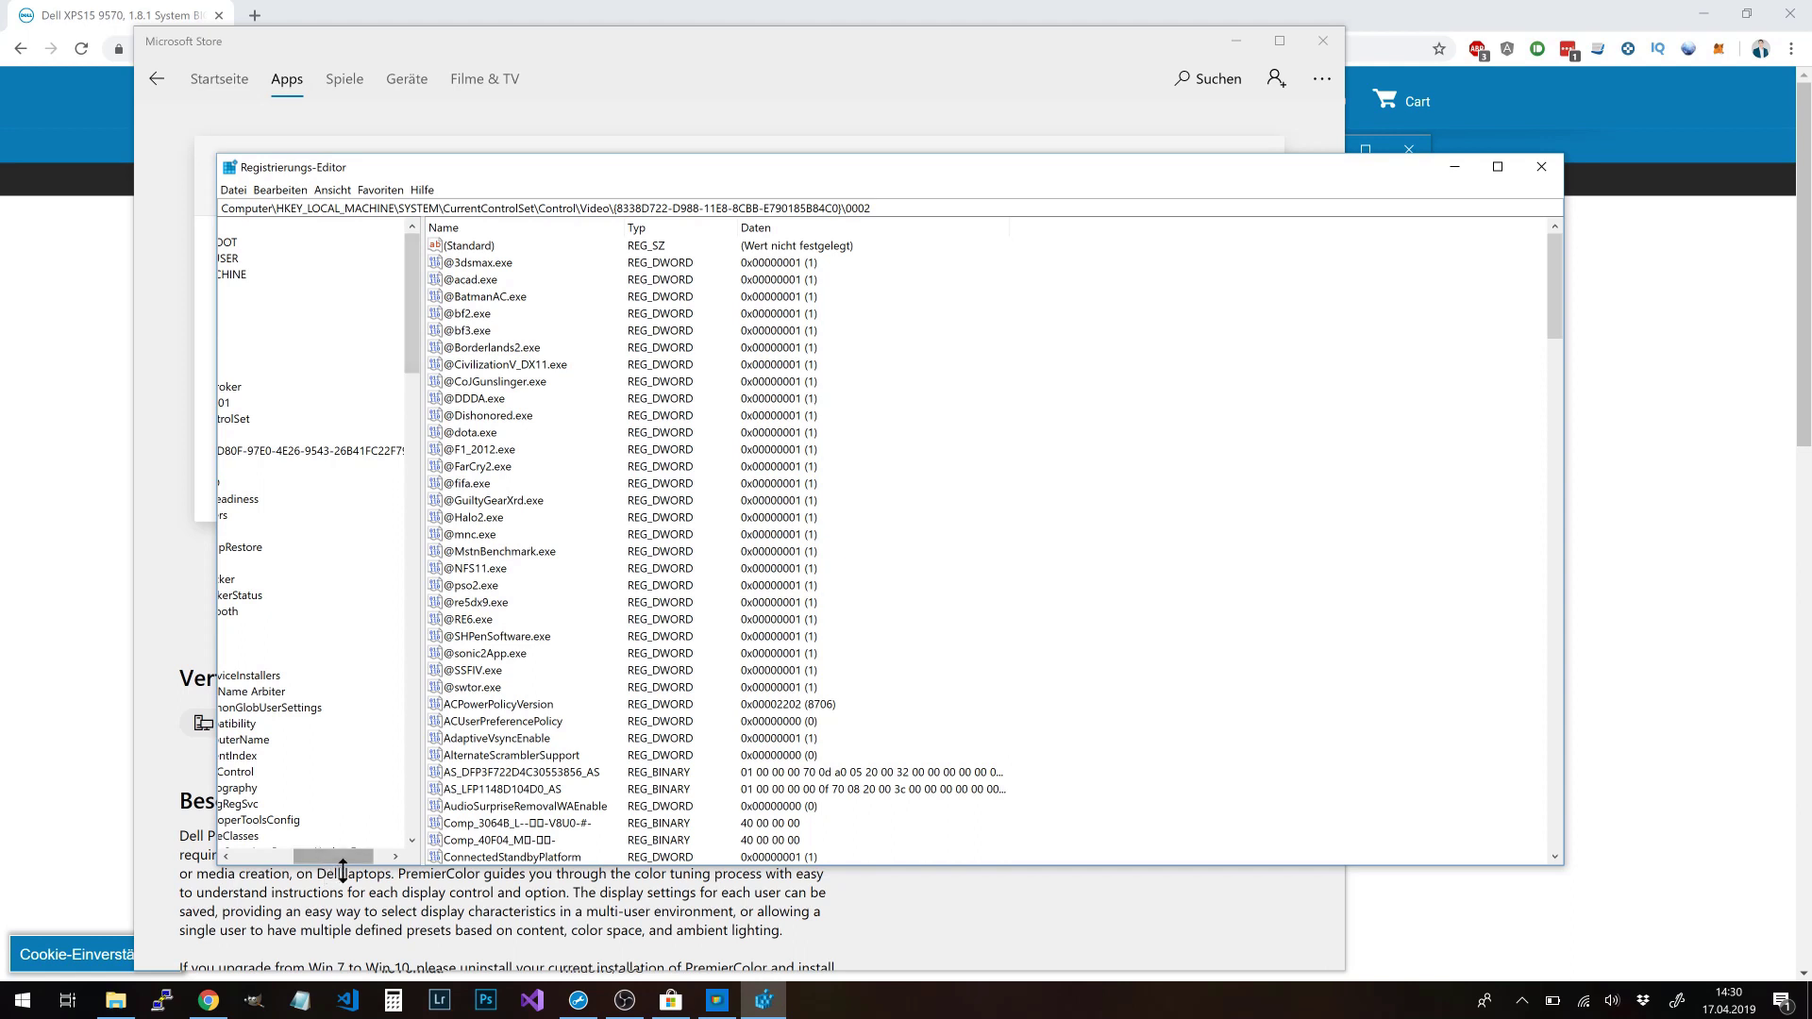
pyautogui.moveTo(332, 858); pyautogui.dragTo(240, 878)
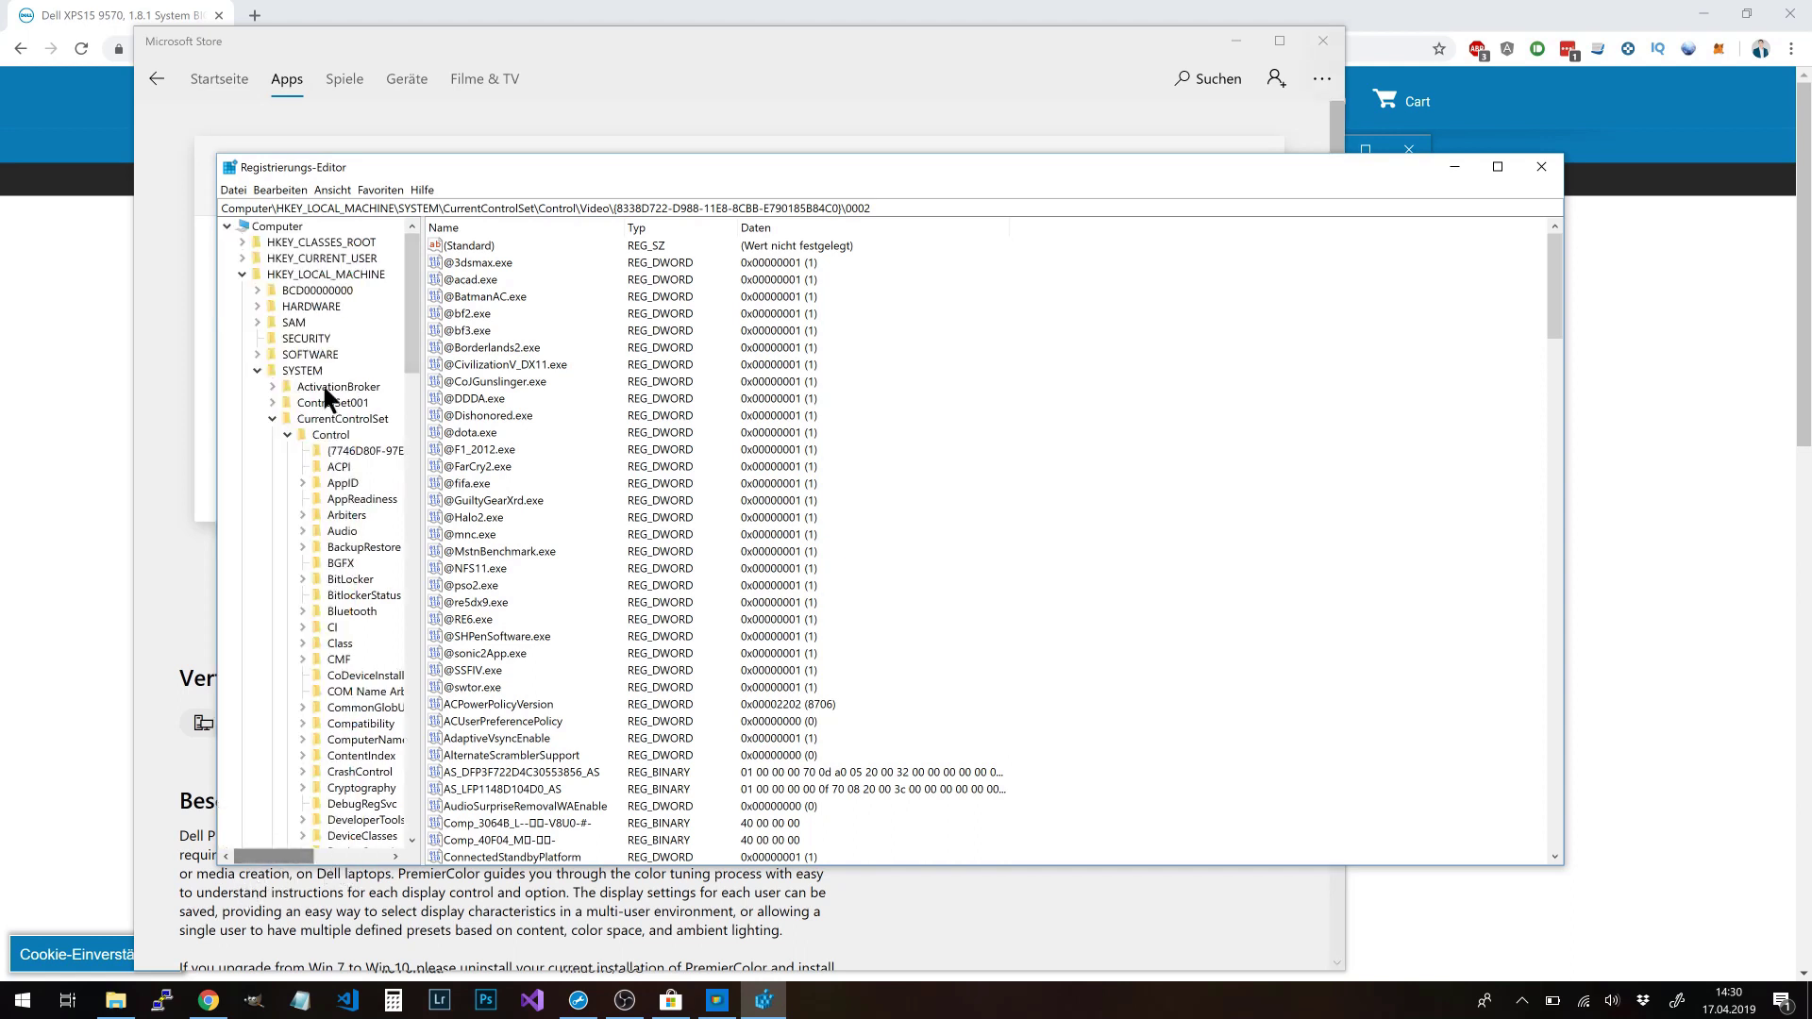
pyautogui.click(285, 226)
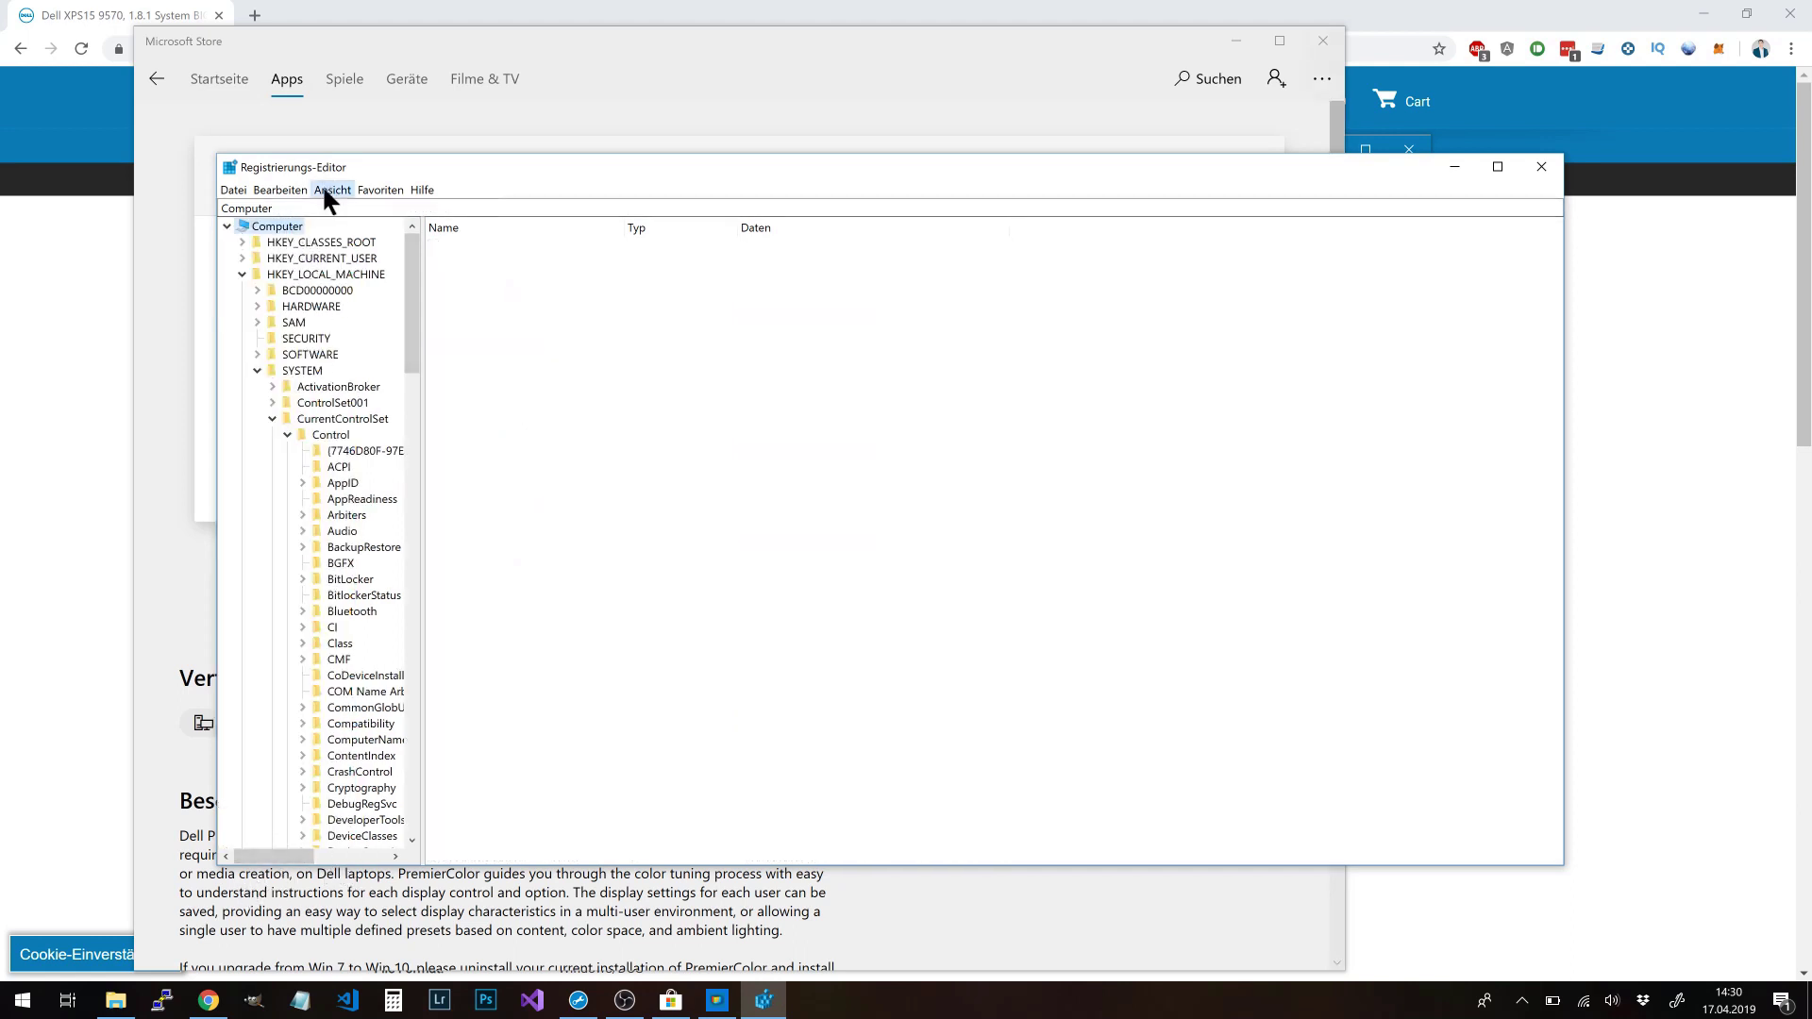
pyautogui.click(326, 189)
pyautogui.moveTo(370, 188)
pyautogui.moveTo(285, 187)
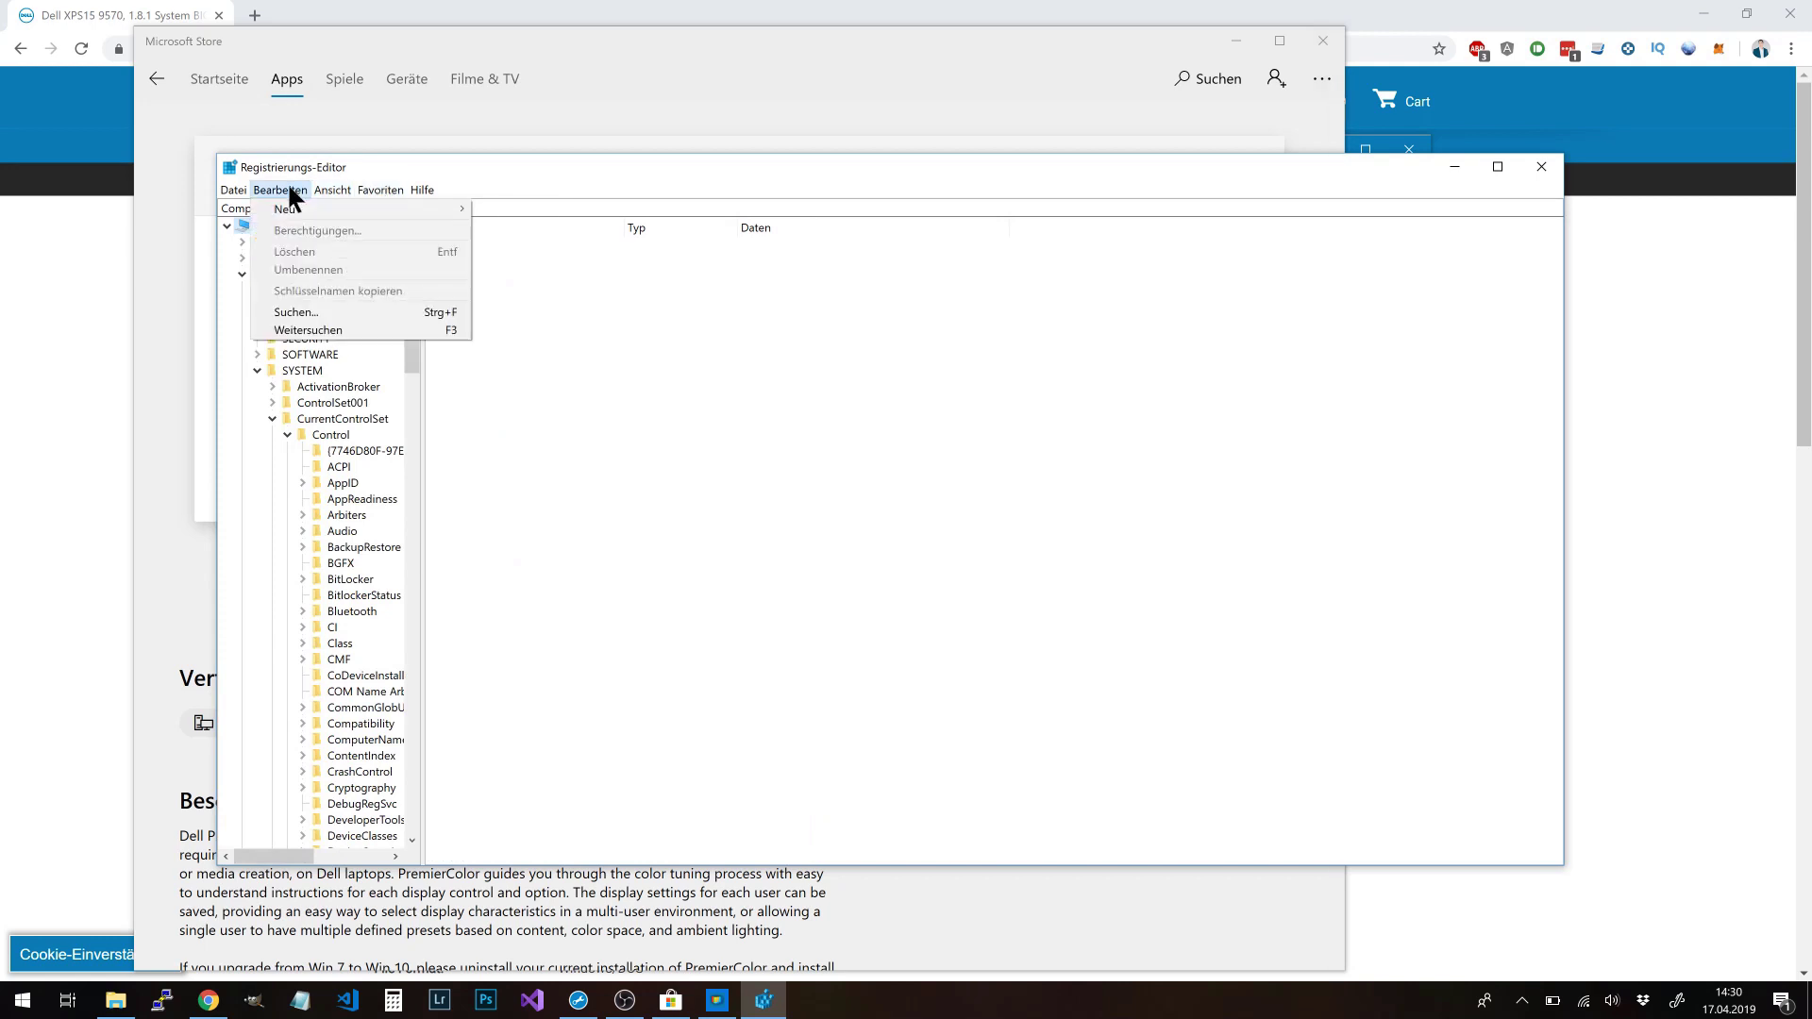
# Search the registry for WideGamutFeatureEnable and open the found value to confirm it is 1
pyautogui.click(370, 313)
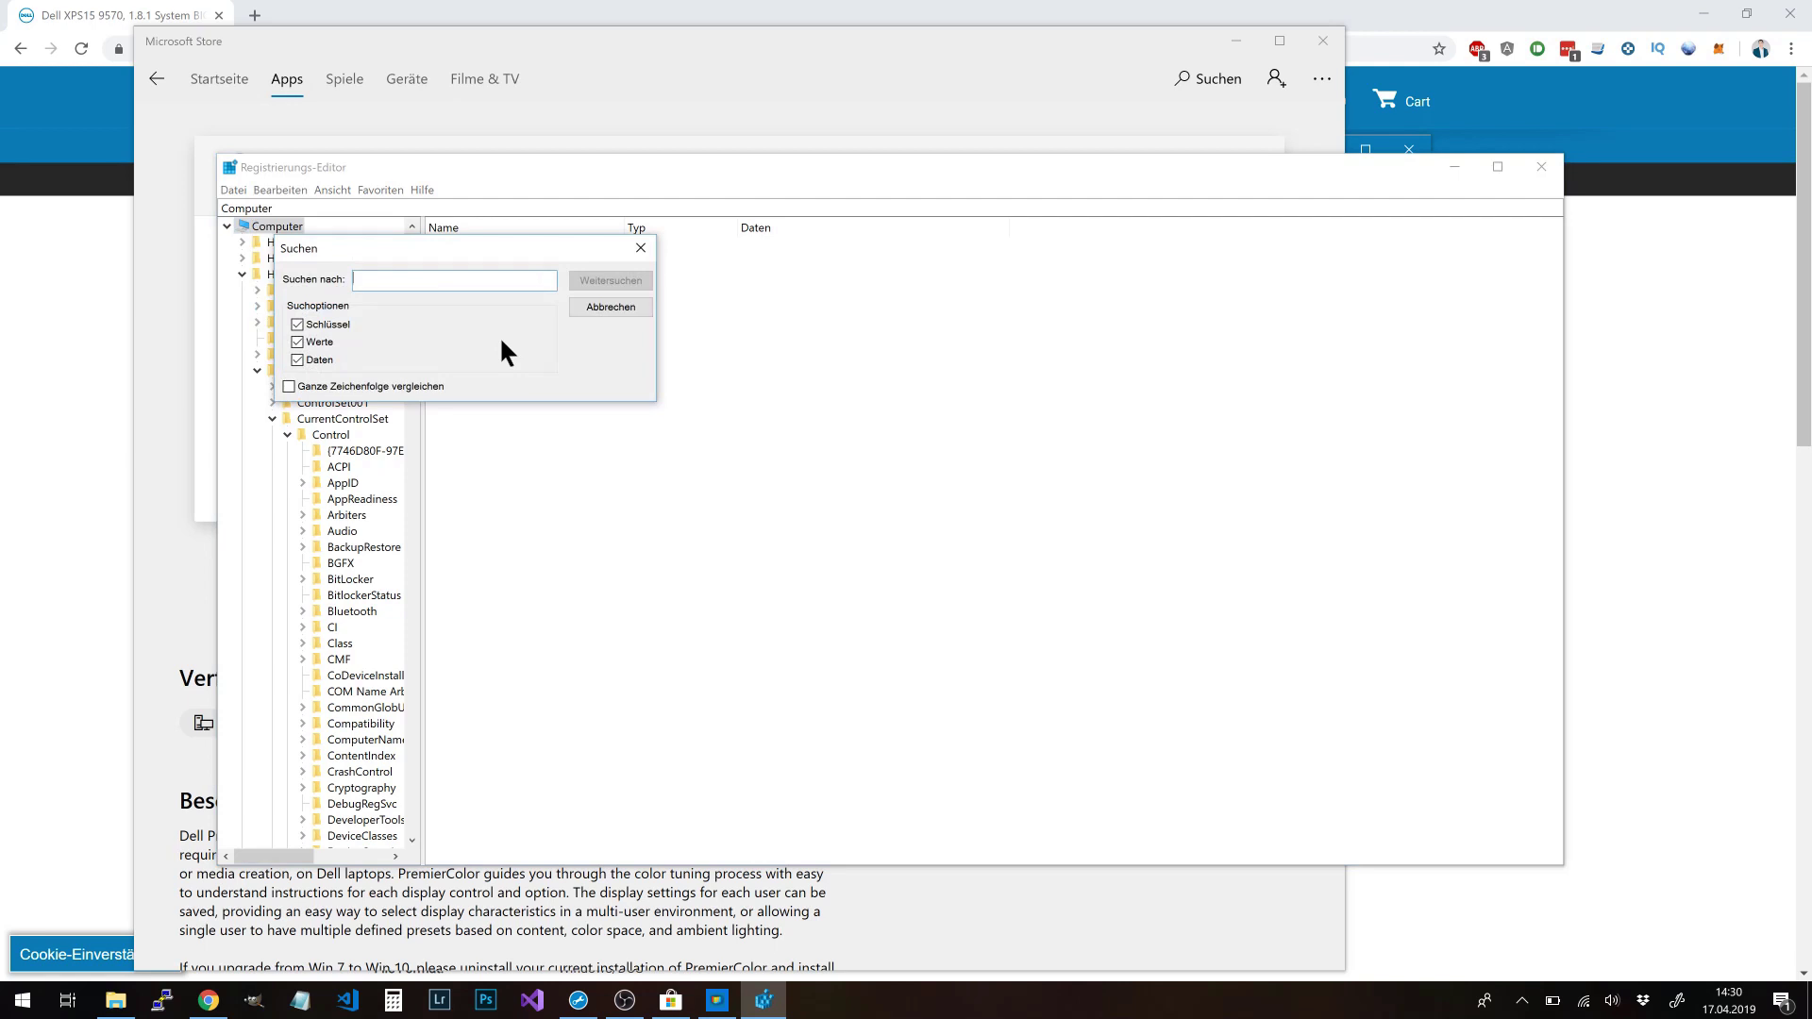
pyautogui.write('W')
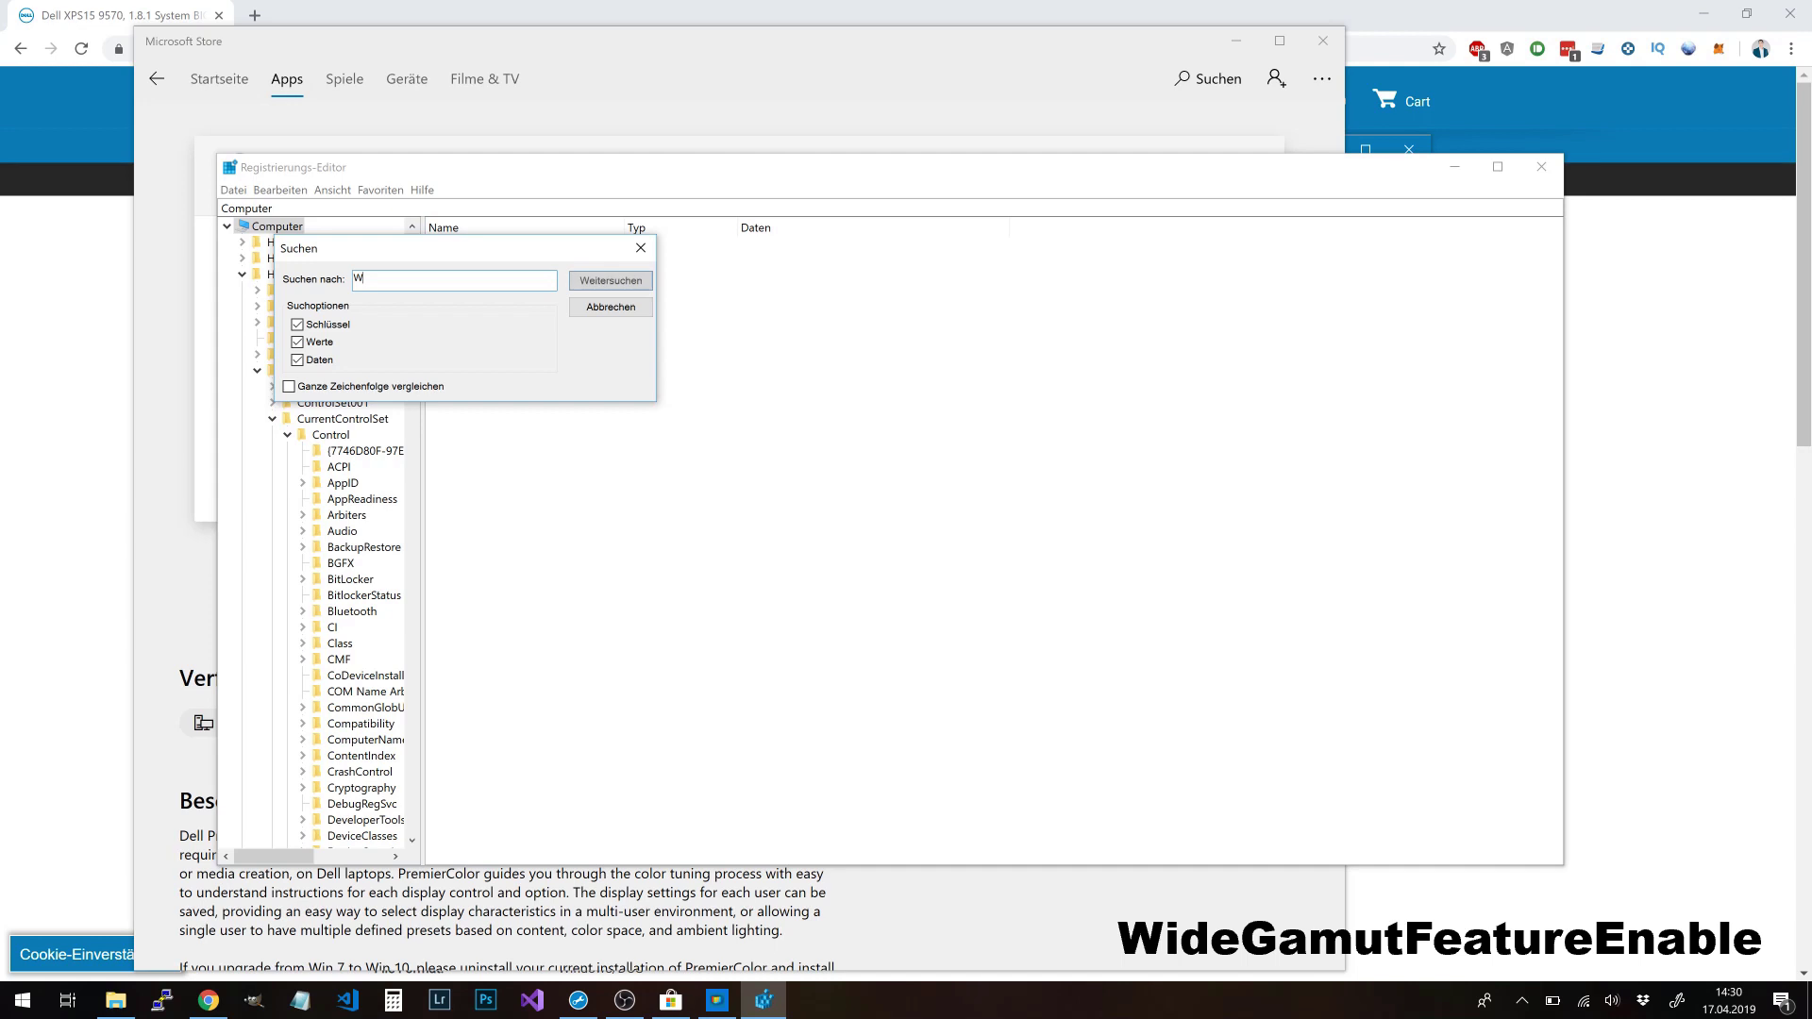
pyautogui.write('ideGamutFeature')
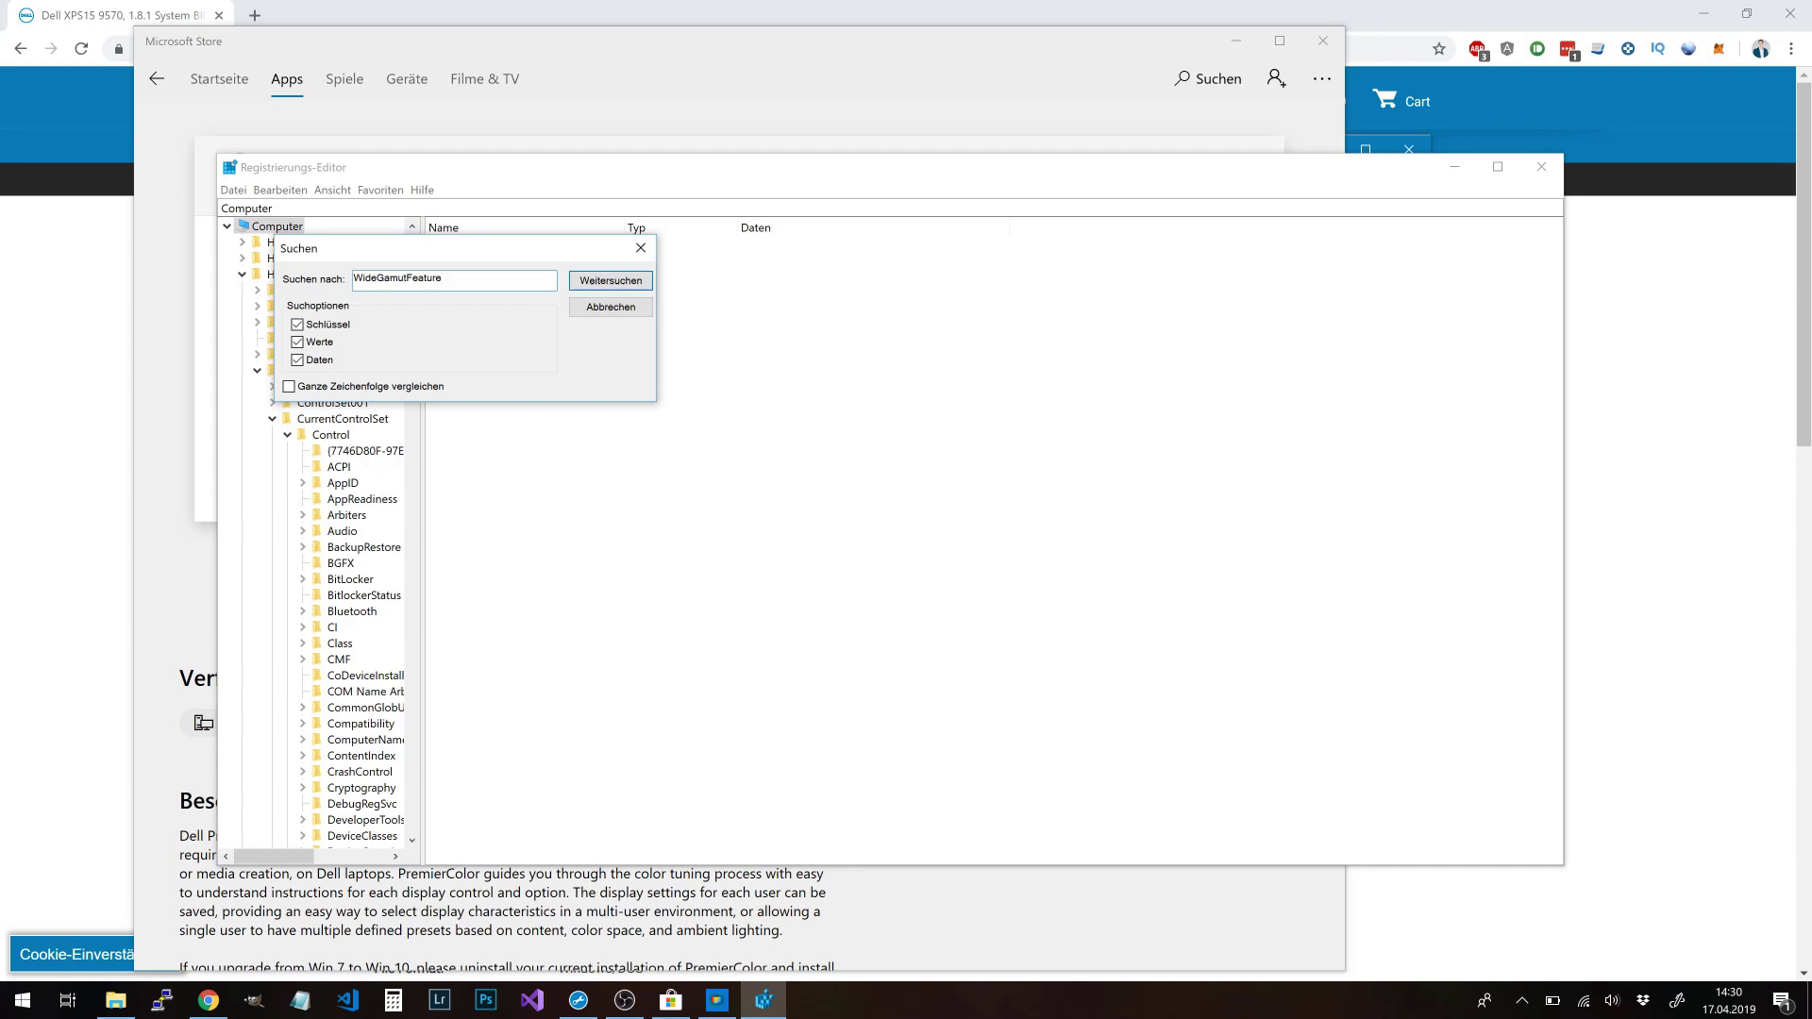
pyautogui.write('Enable')
pyautogui.click(621, 274)
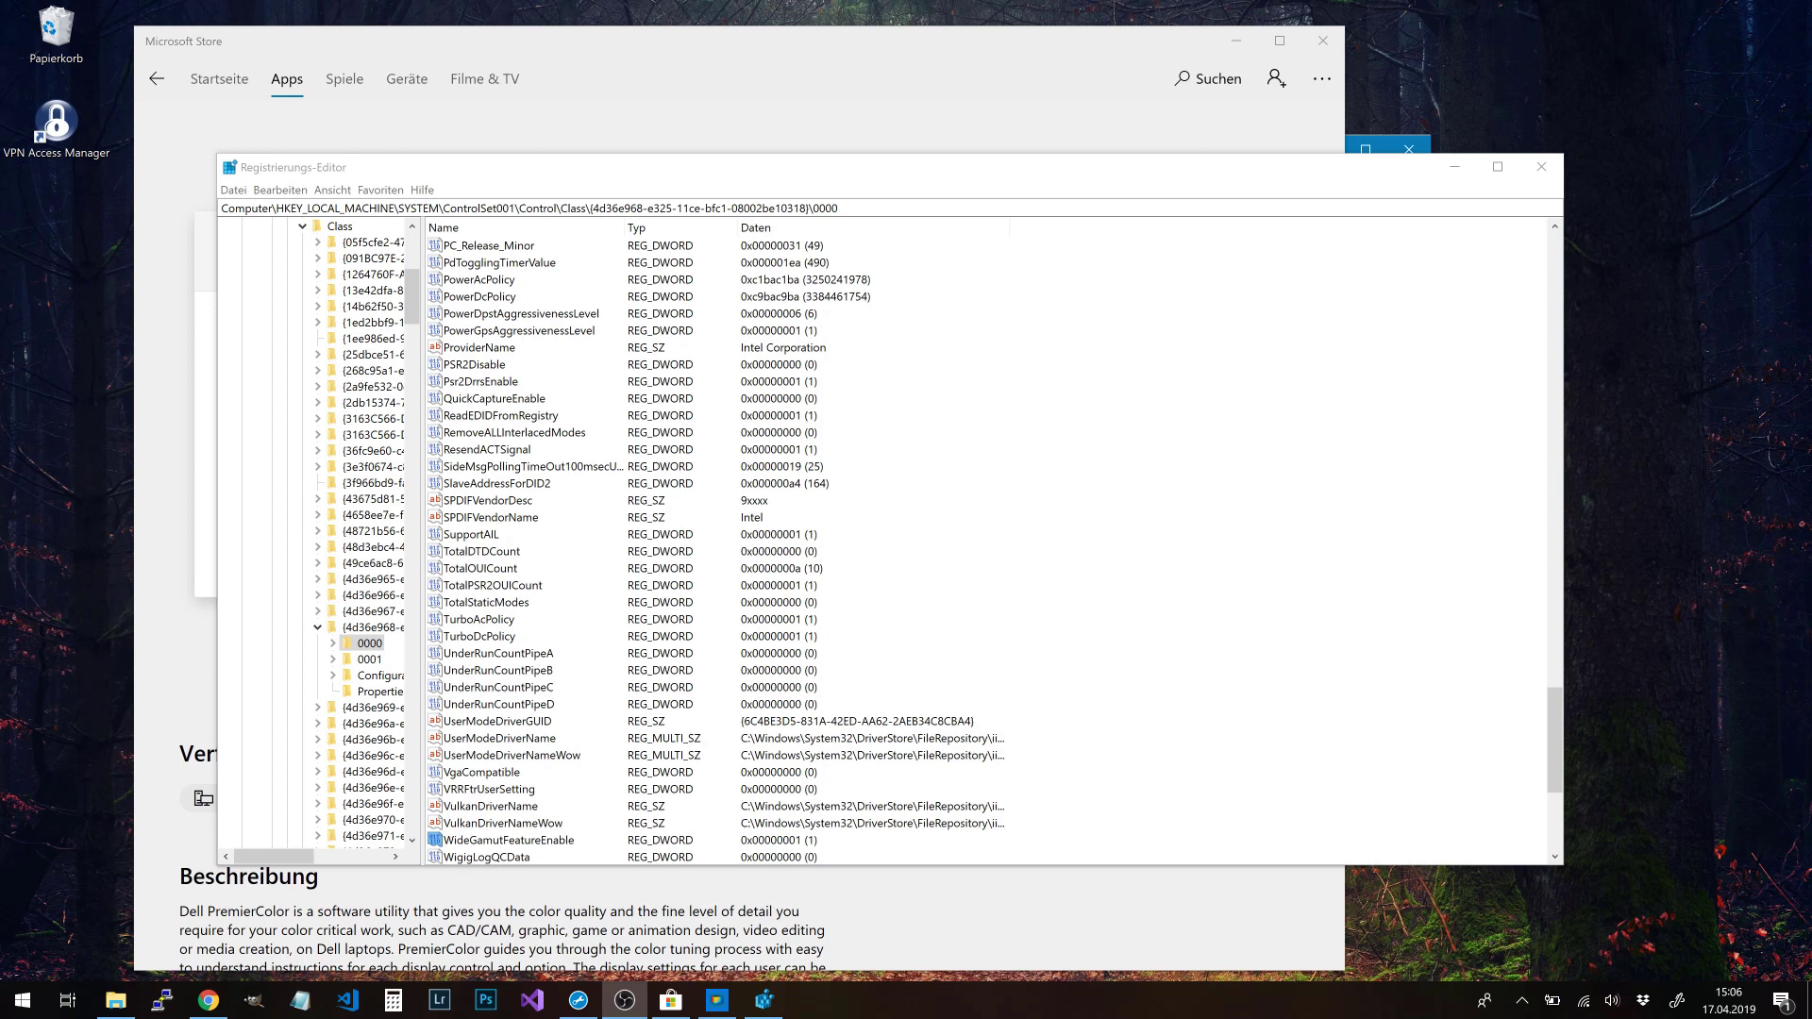
pyautogui.press('Return')
# Close Registry Editor, Dell PremierColor, Microsoft Store and SupportAssist one after another
pyautogui.click(1539, 167)
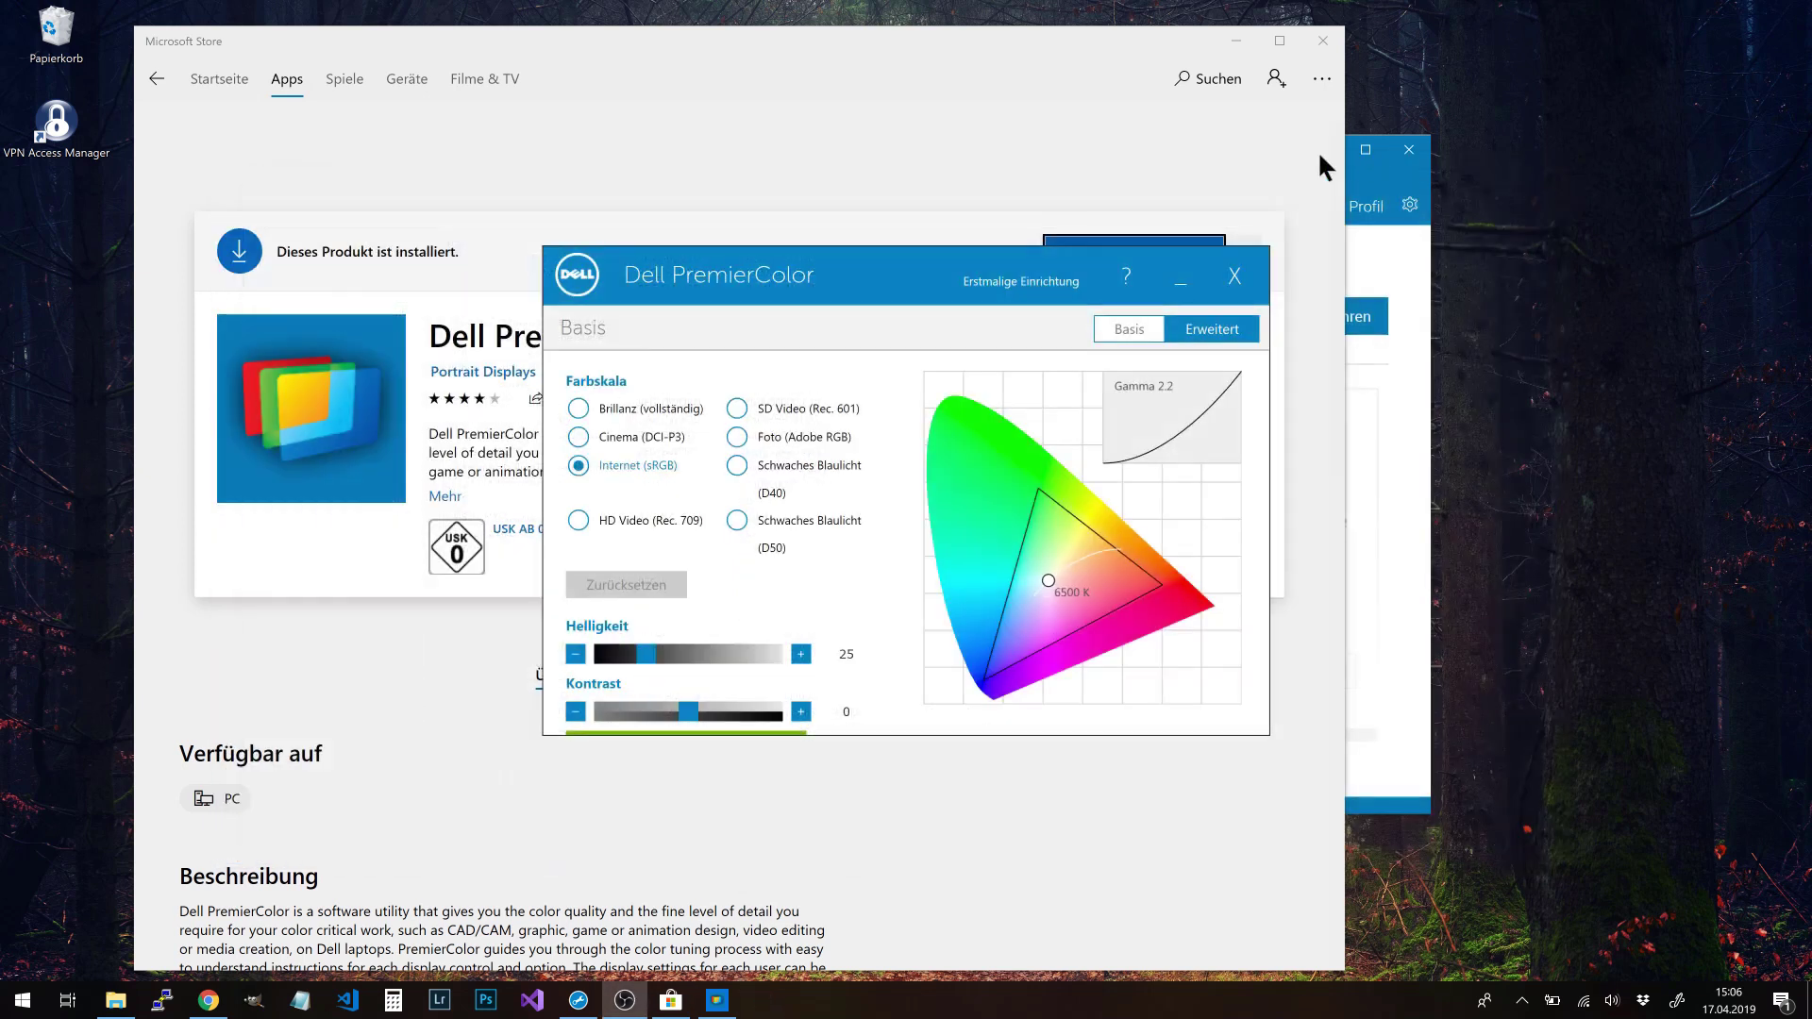
pyautogui.click(1235, 277)
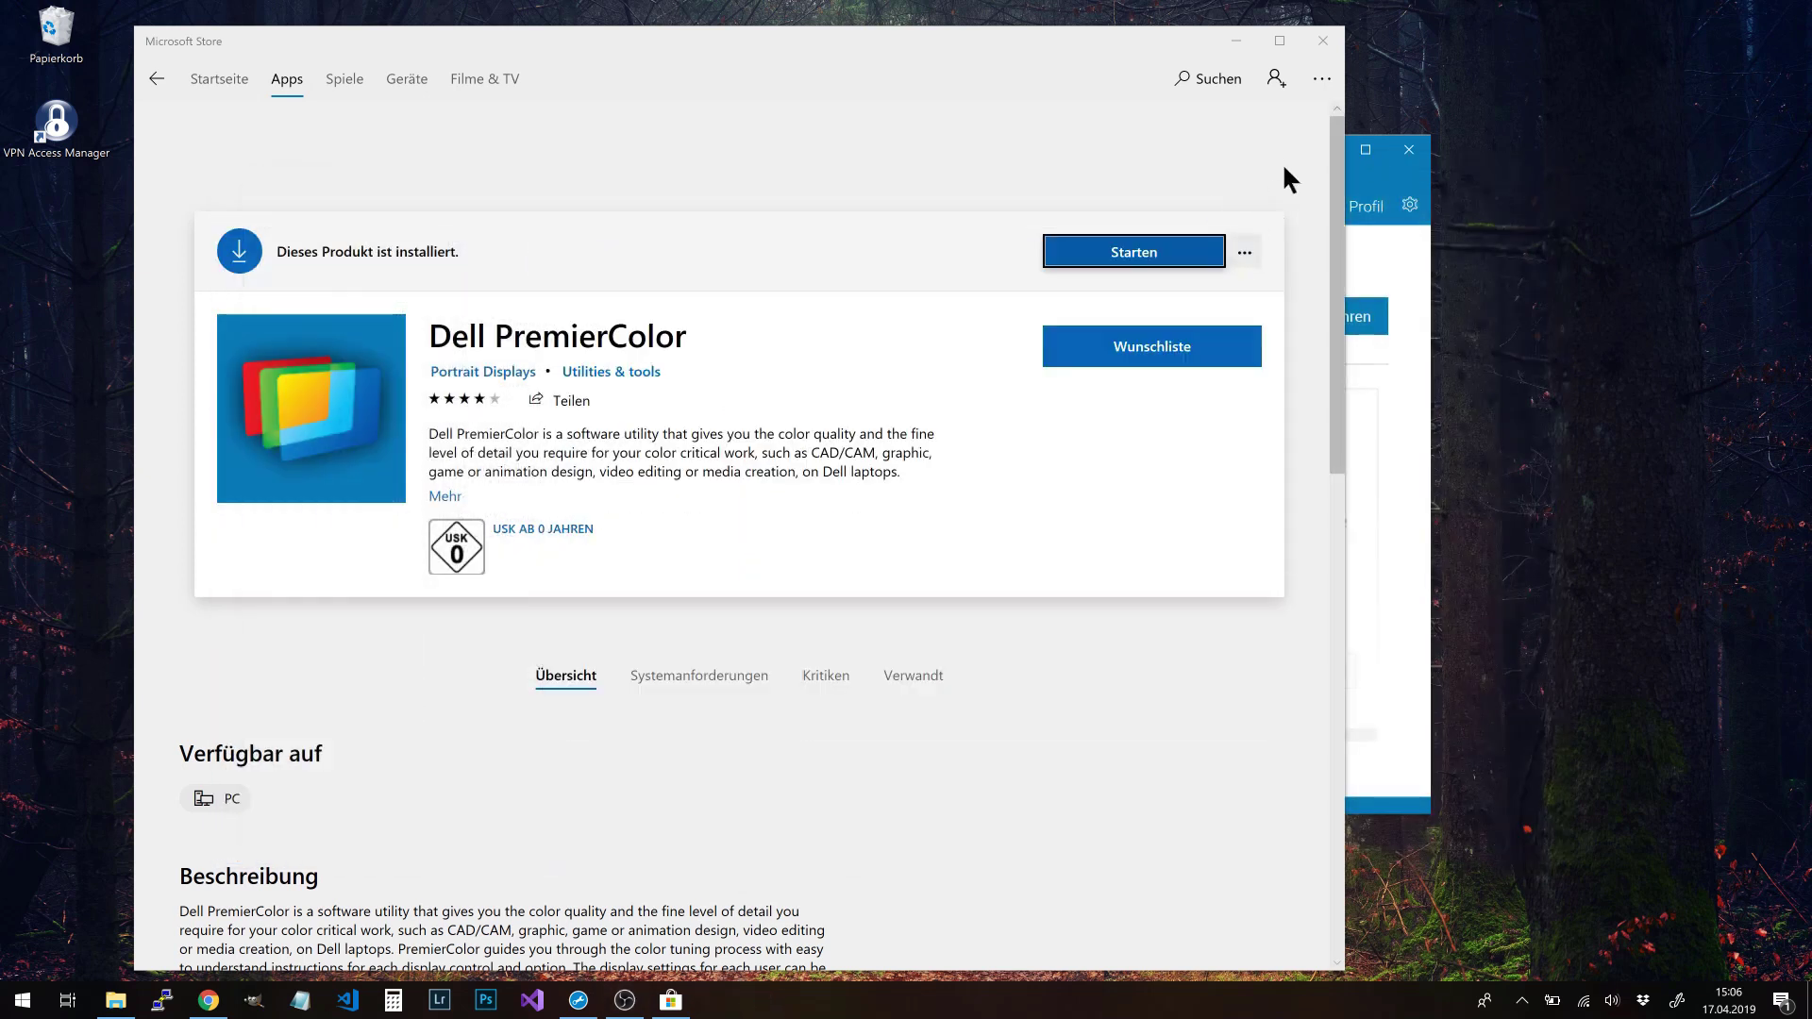
pyautogui.click(1321, 42)
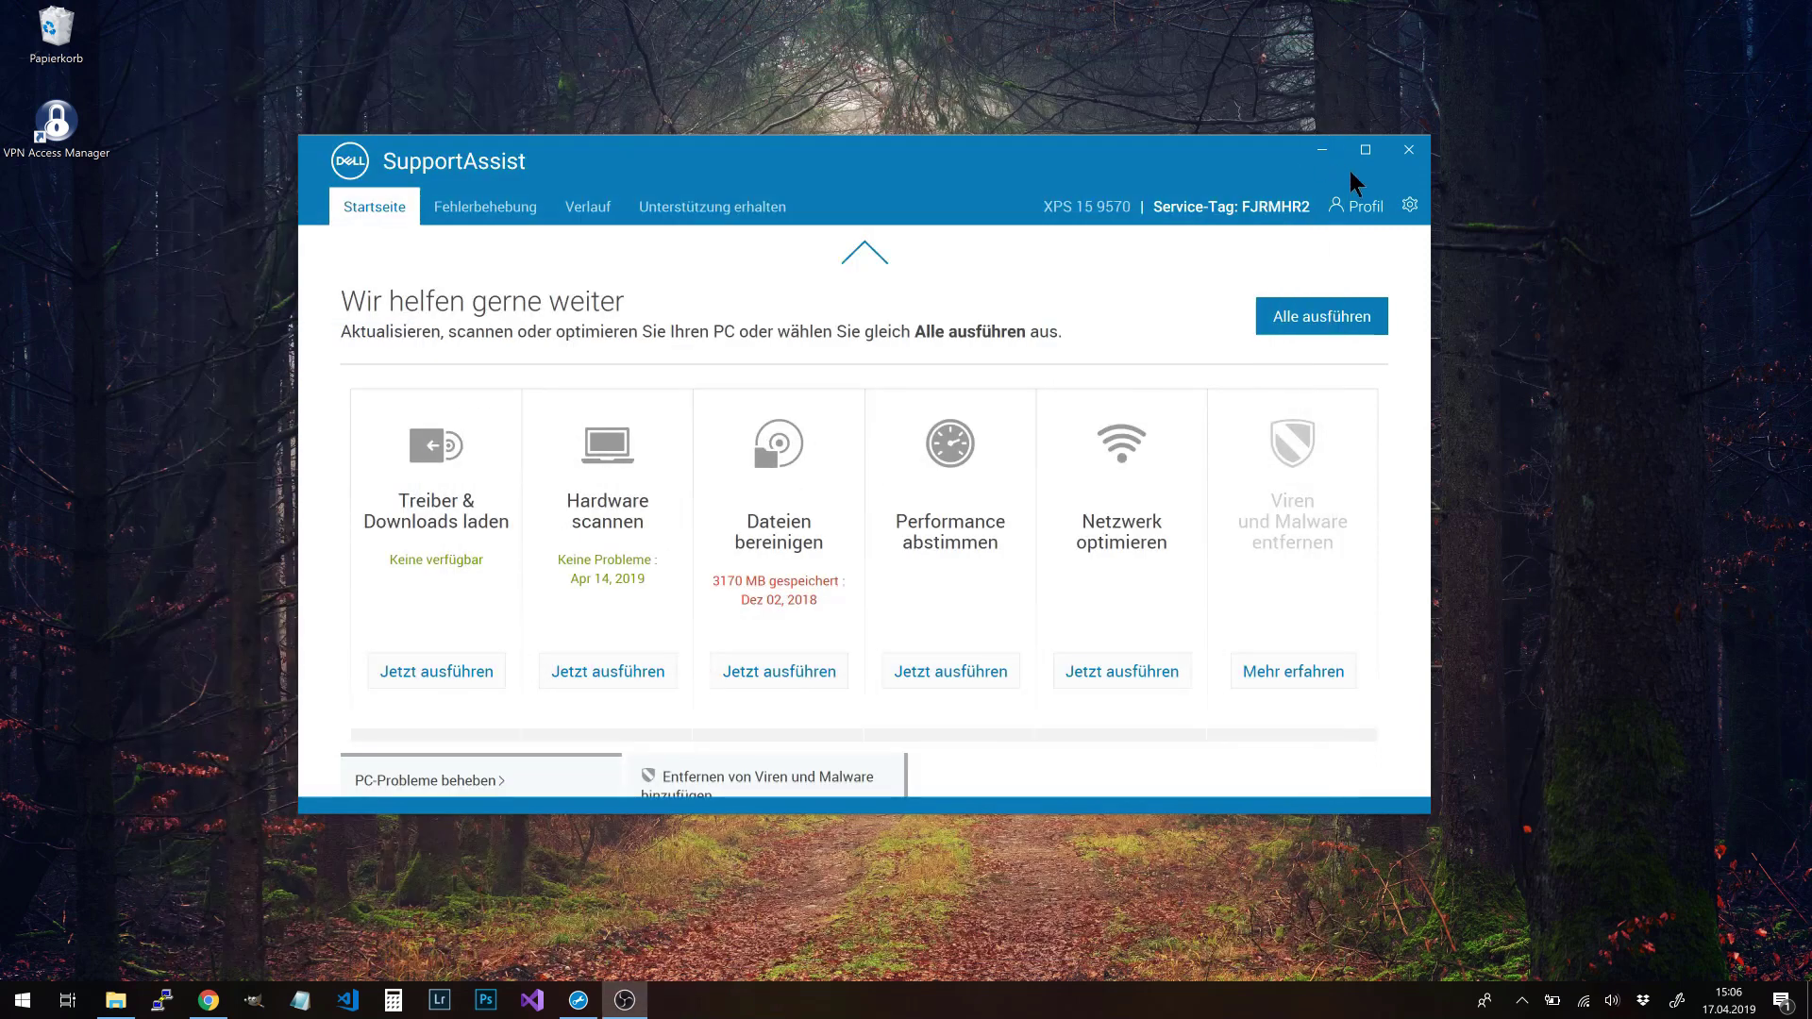
pyautogui.click(1408, 153)
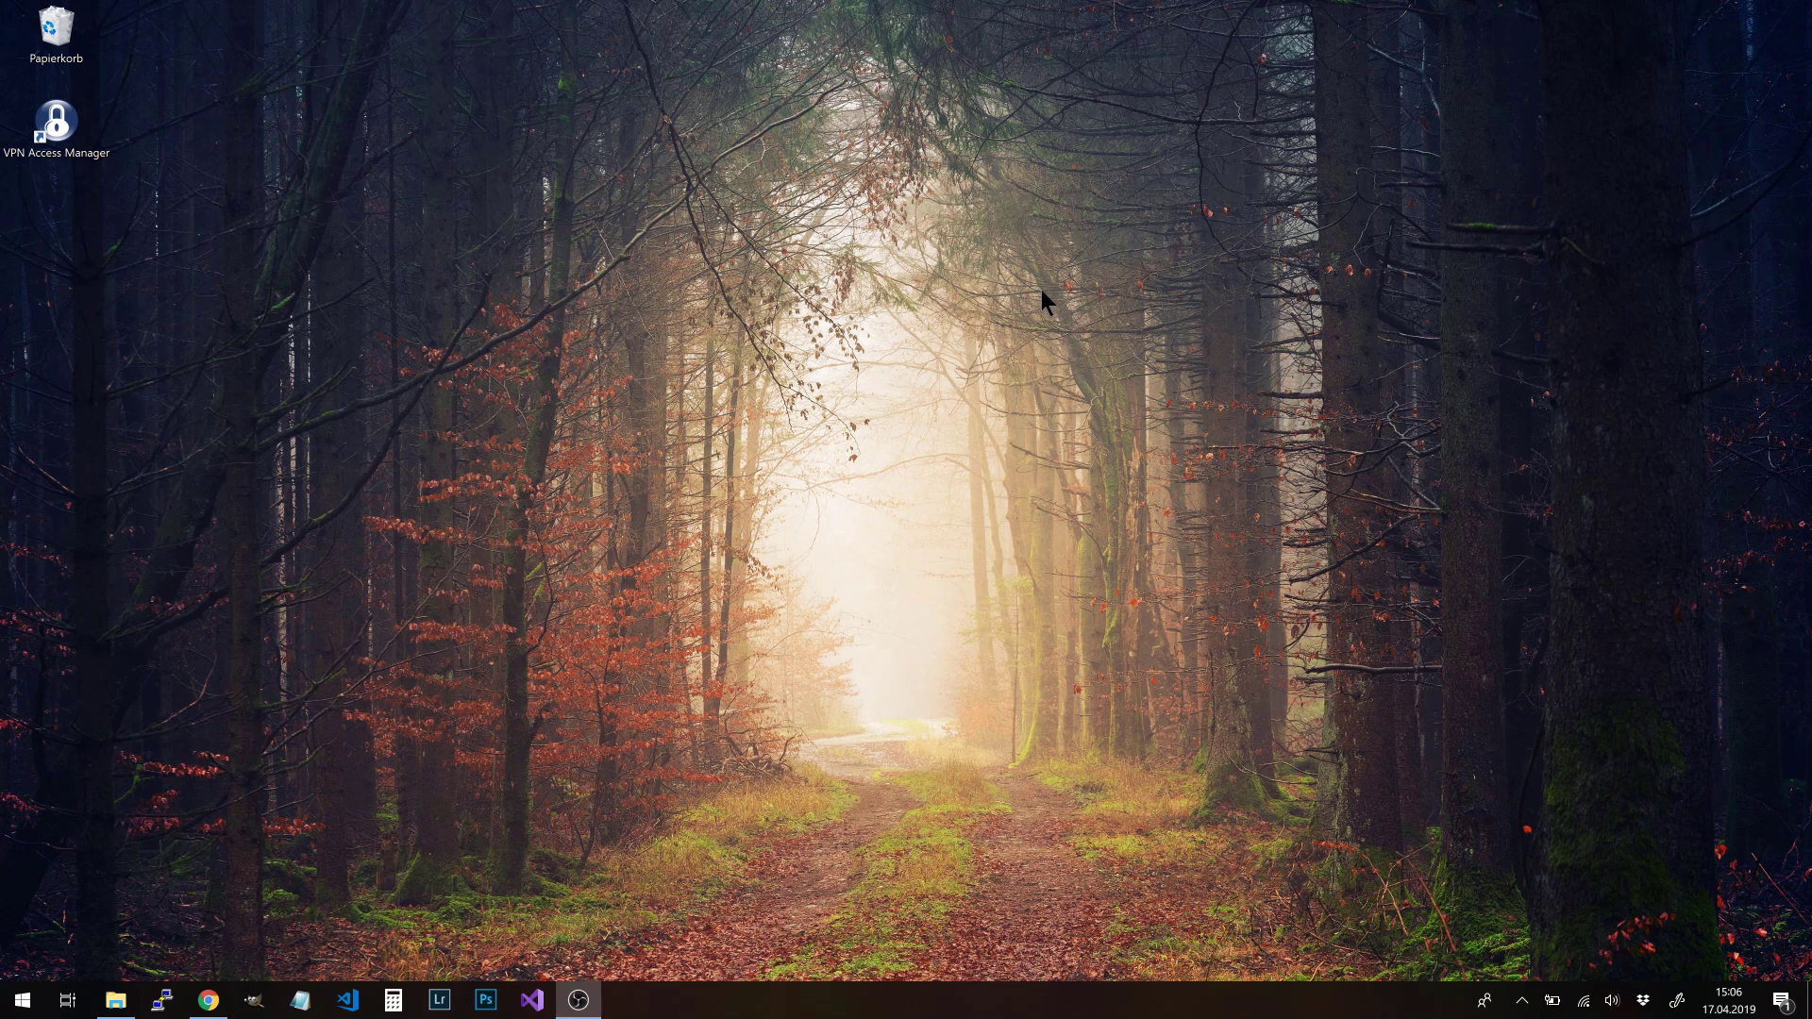
# Open Display settings from the desktop and go to Erweiterte Anzeigeeinstellungen
pyautogui.rightClick(865, 341)
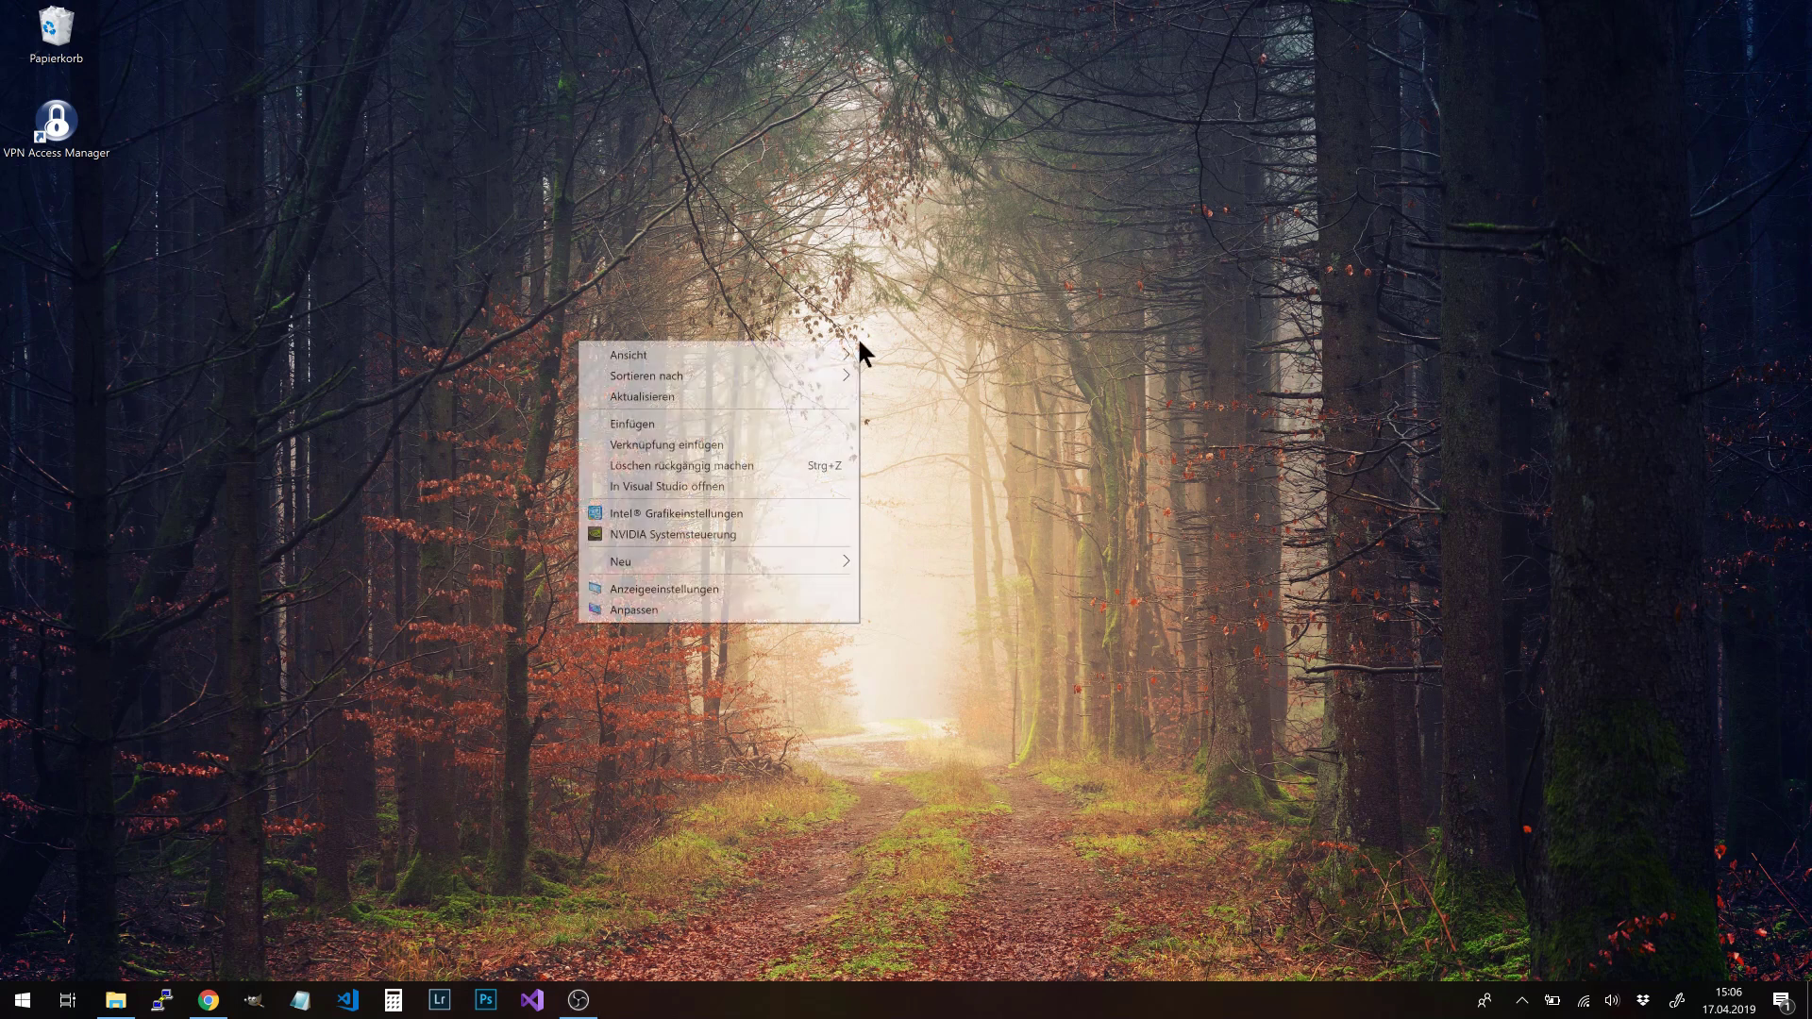
pyautogui.click(676, 588)
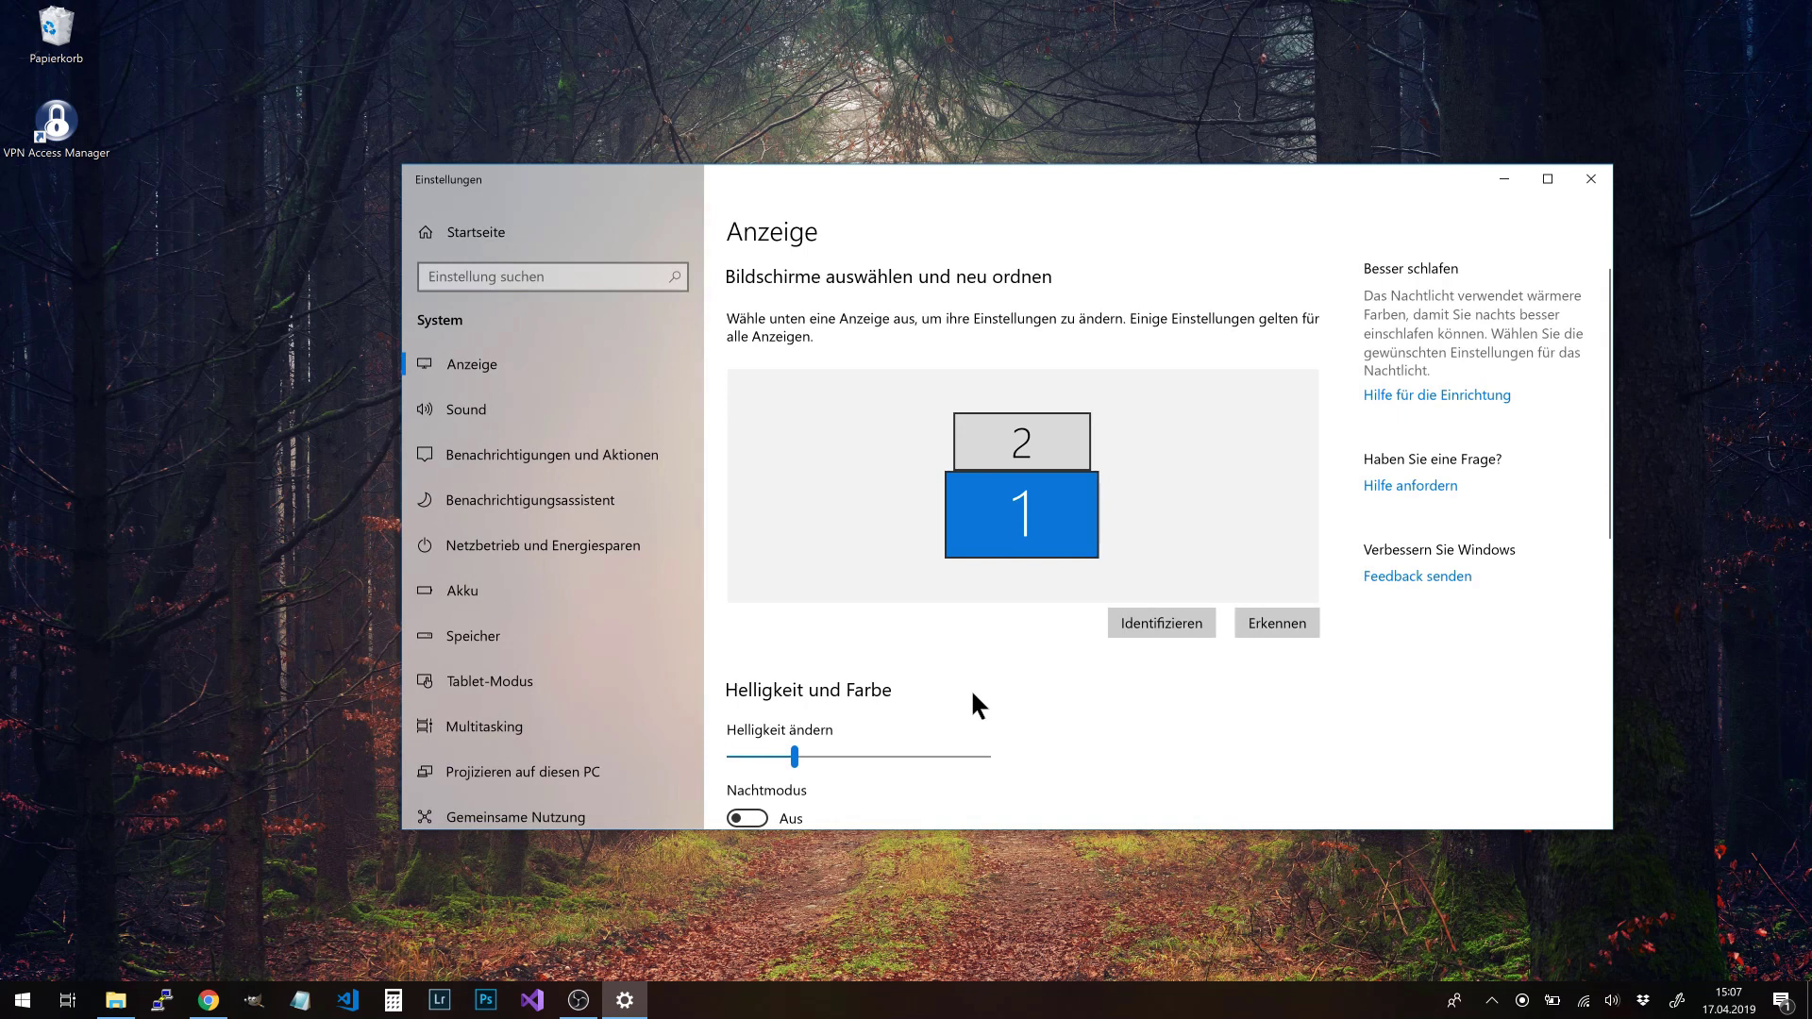
pyautogui.scroll(-6, 1021, 667)
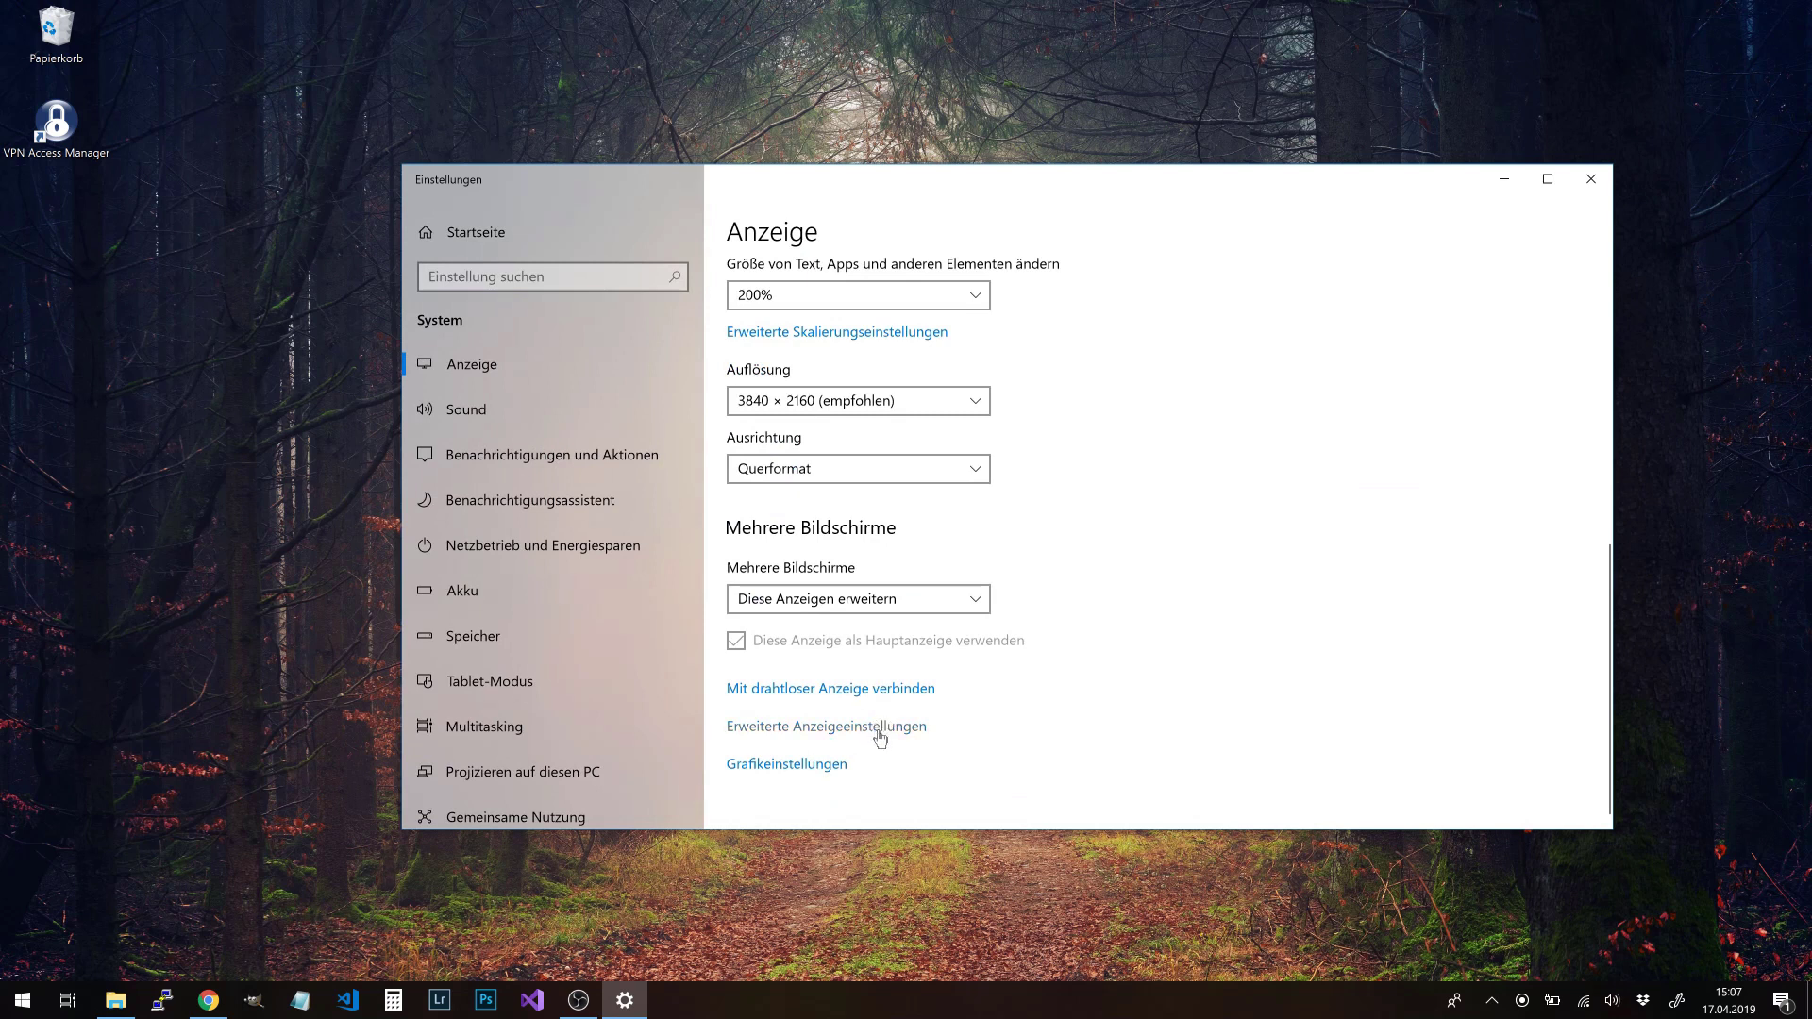
pyautogui.click(877, 729)
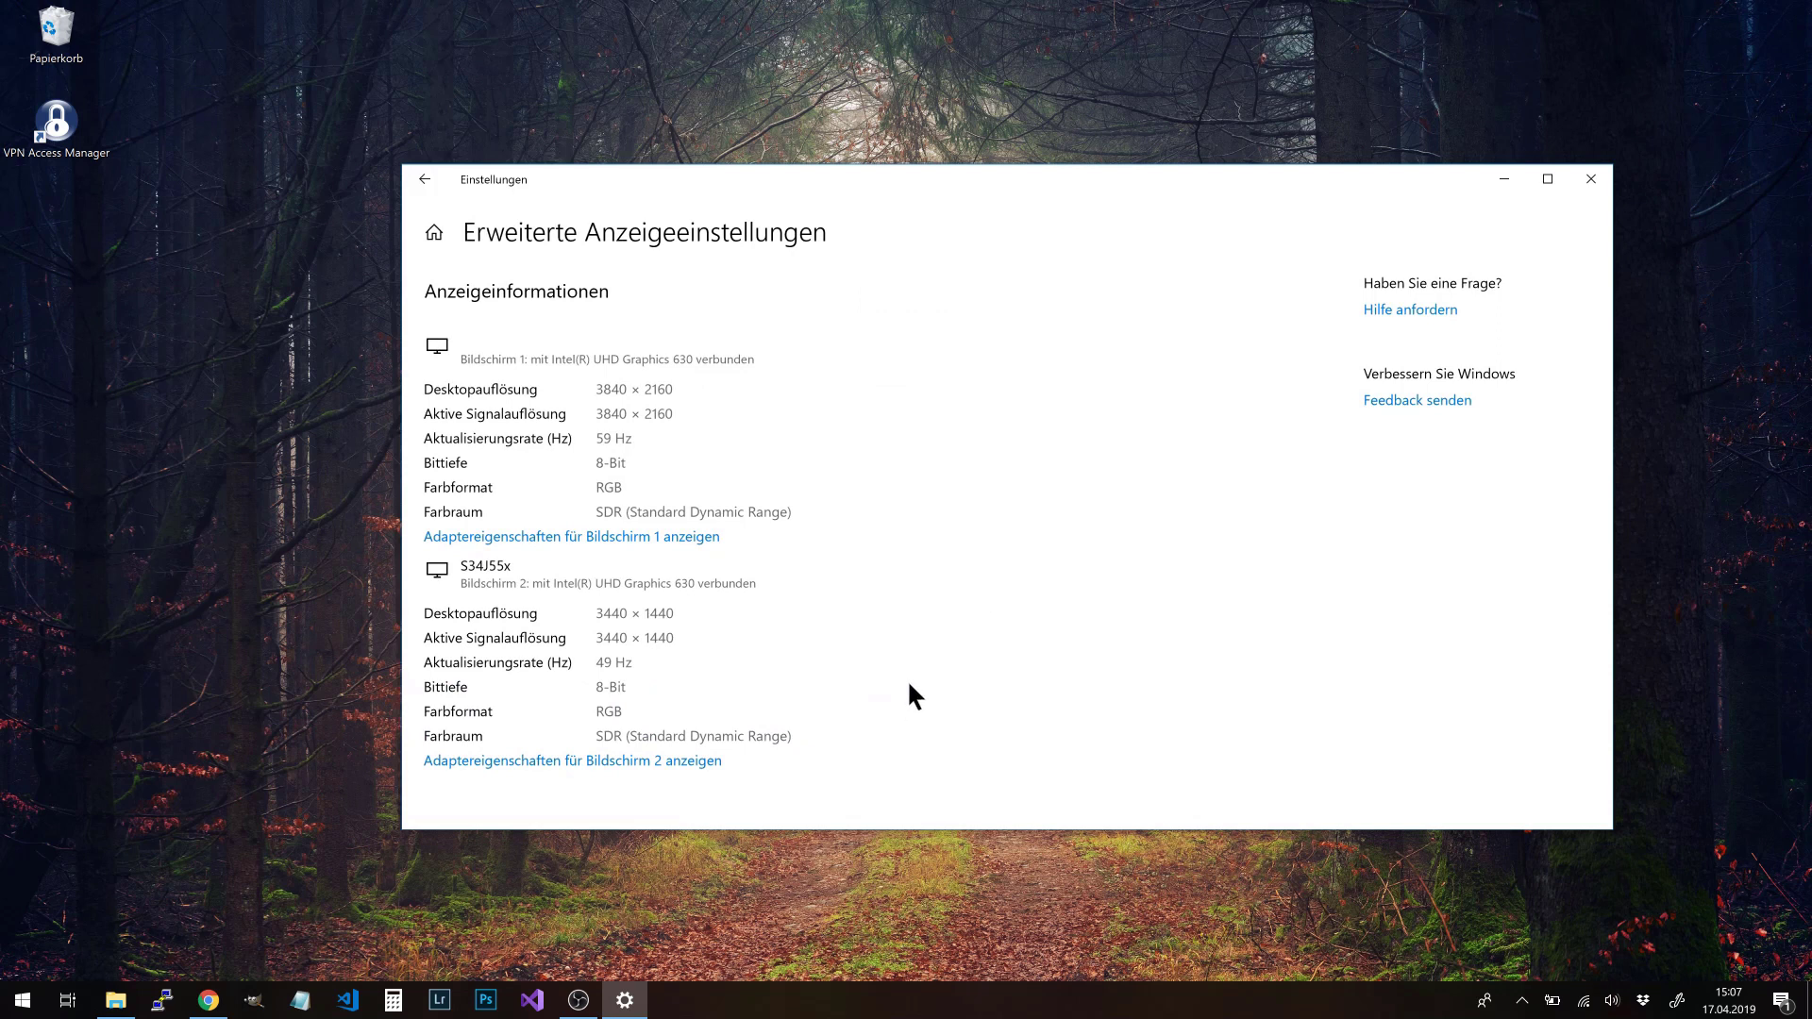
# Open display 1's Intel UHD Graphics 630 adapter properties on the Farbverwaltung tab
pyautogui.click(685, 545)
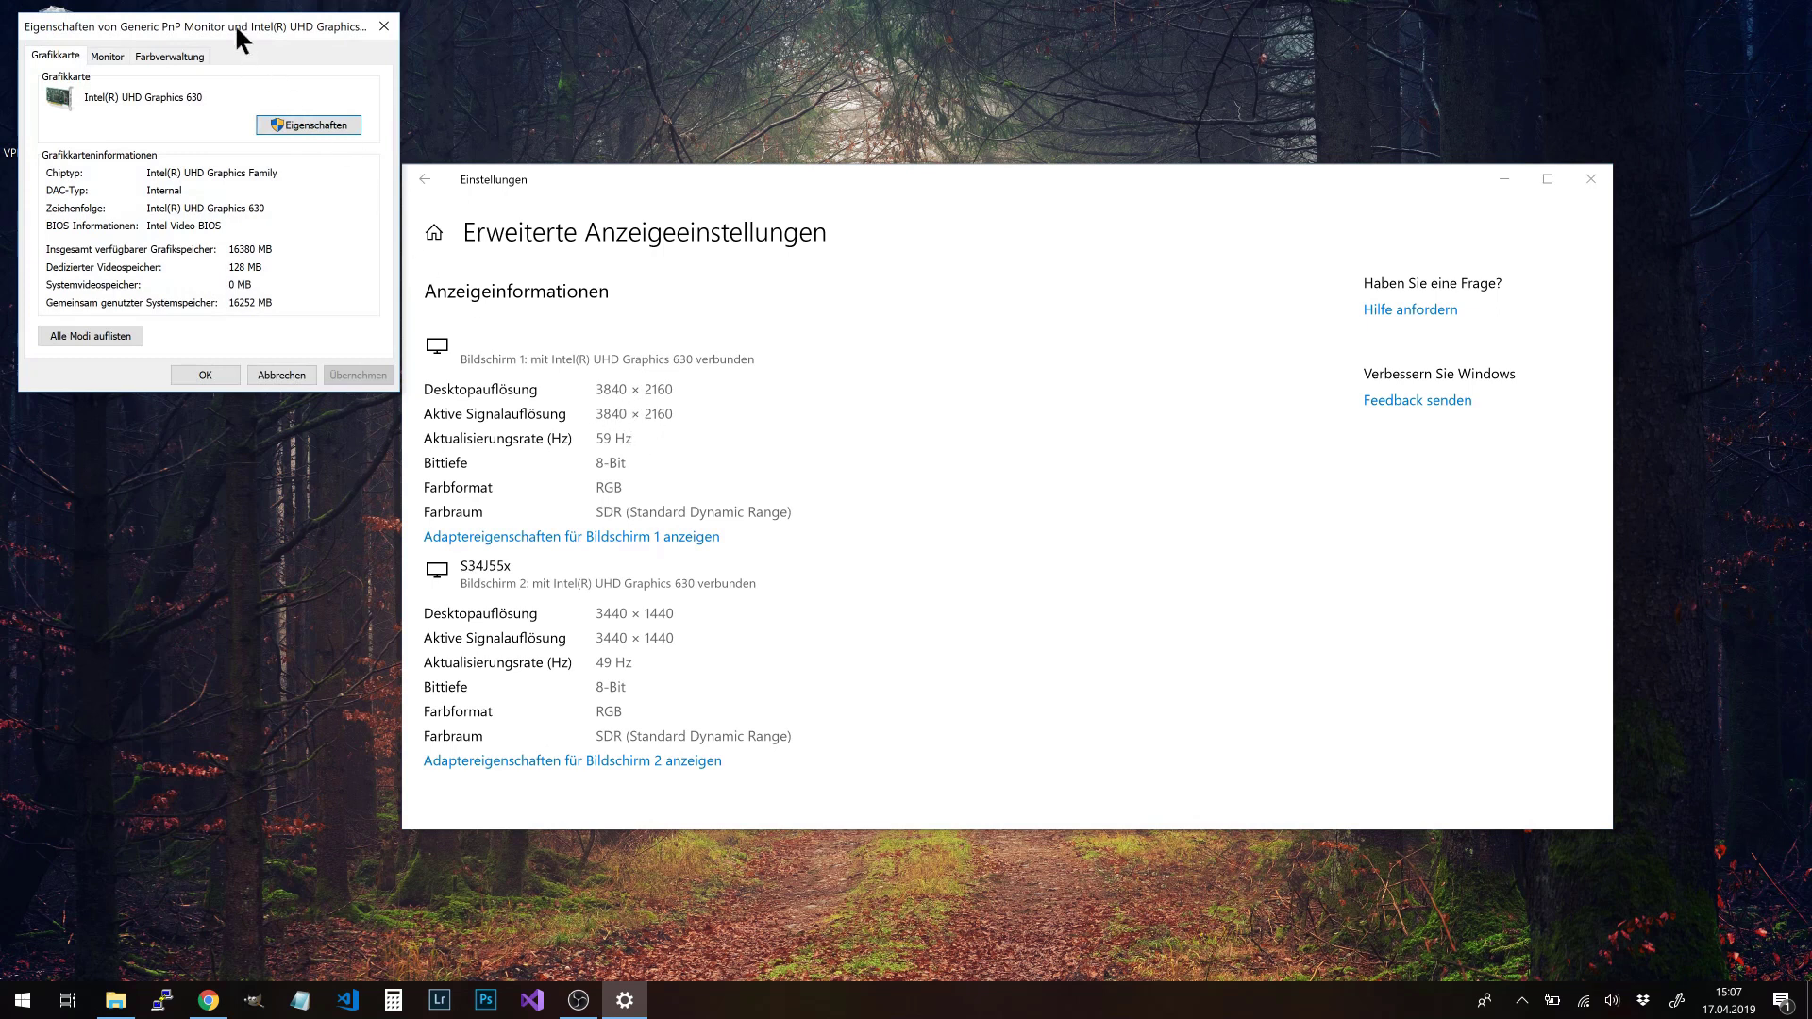
pyautogui.moveTo(234, 23); pyautogui.dragTo(687, 213)
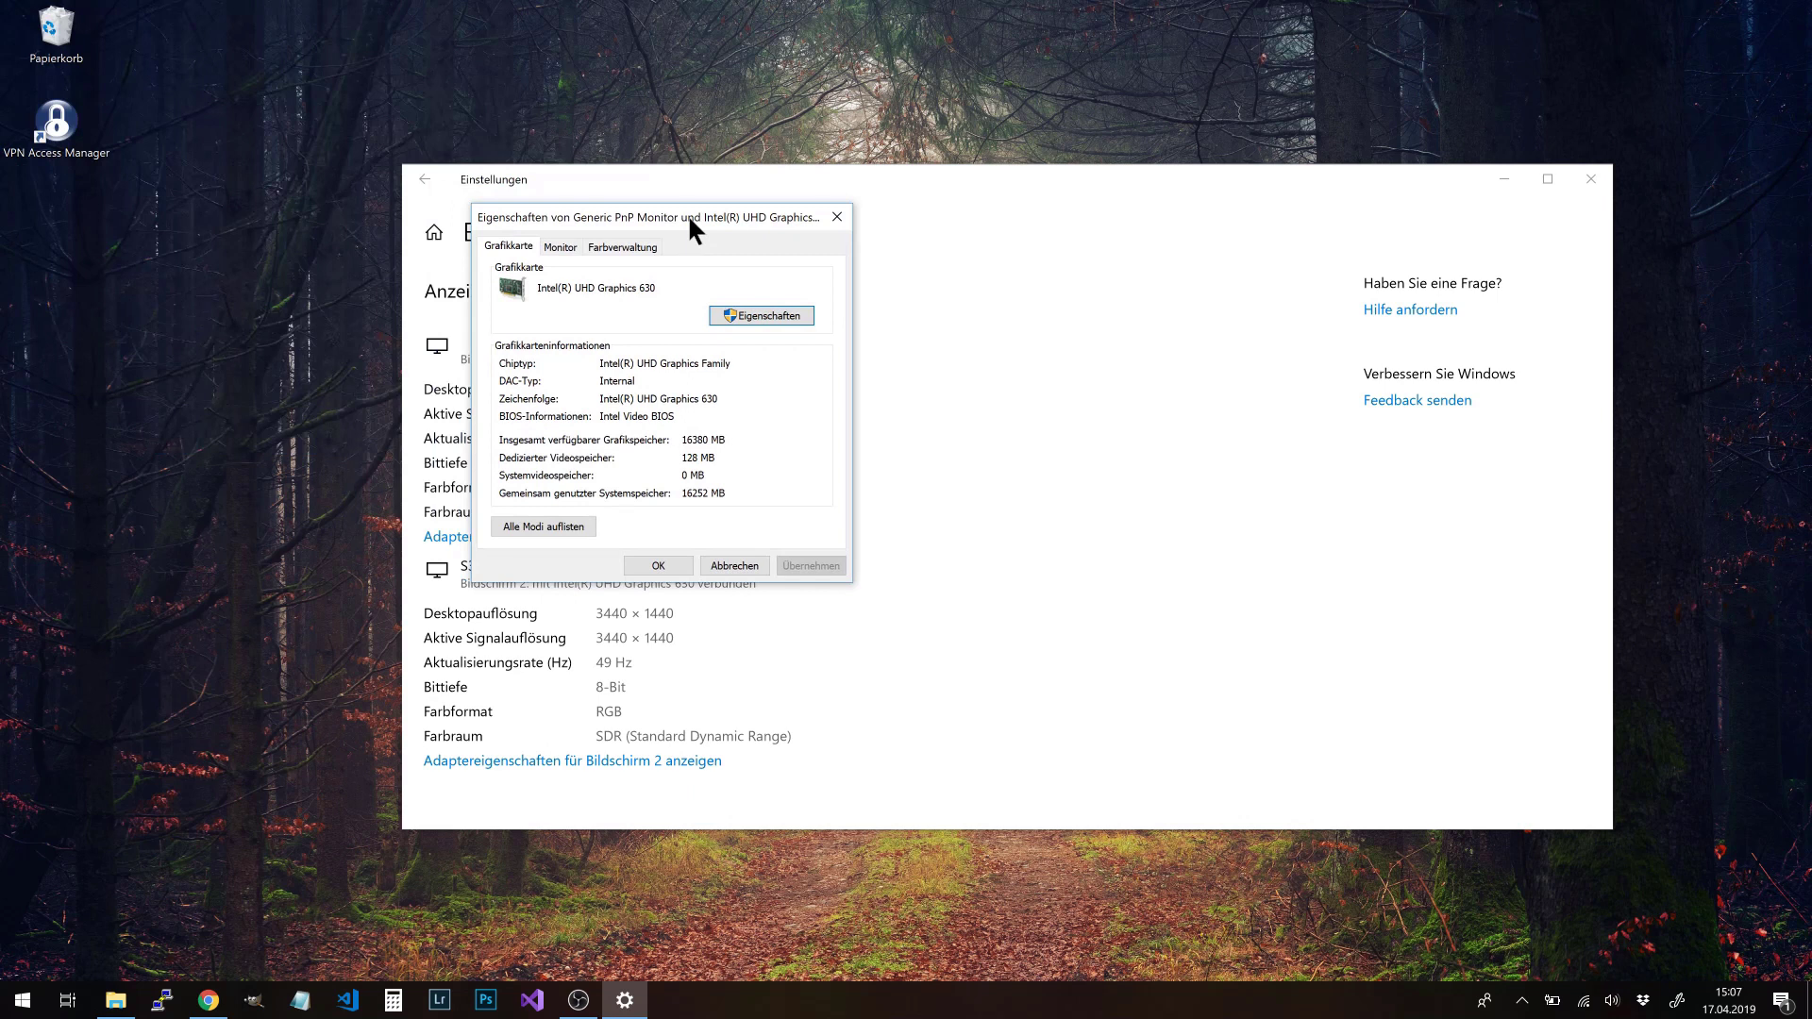
pyautogui.click(626, 247)
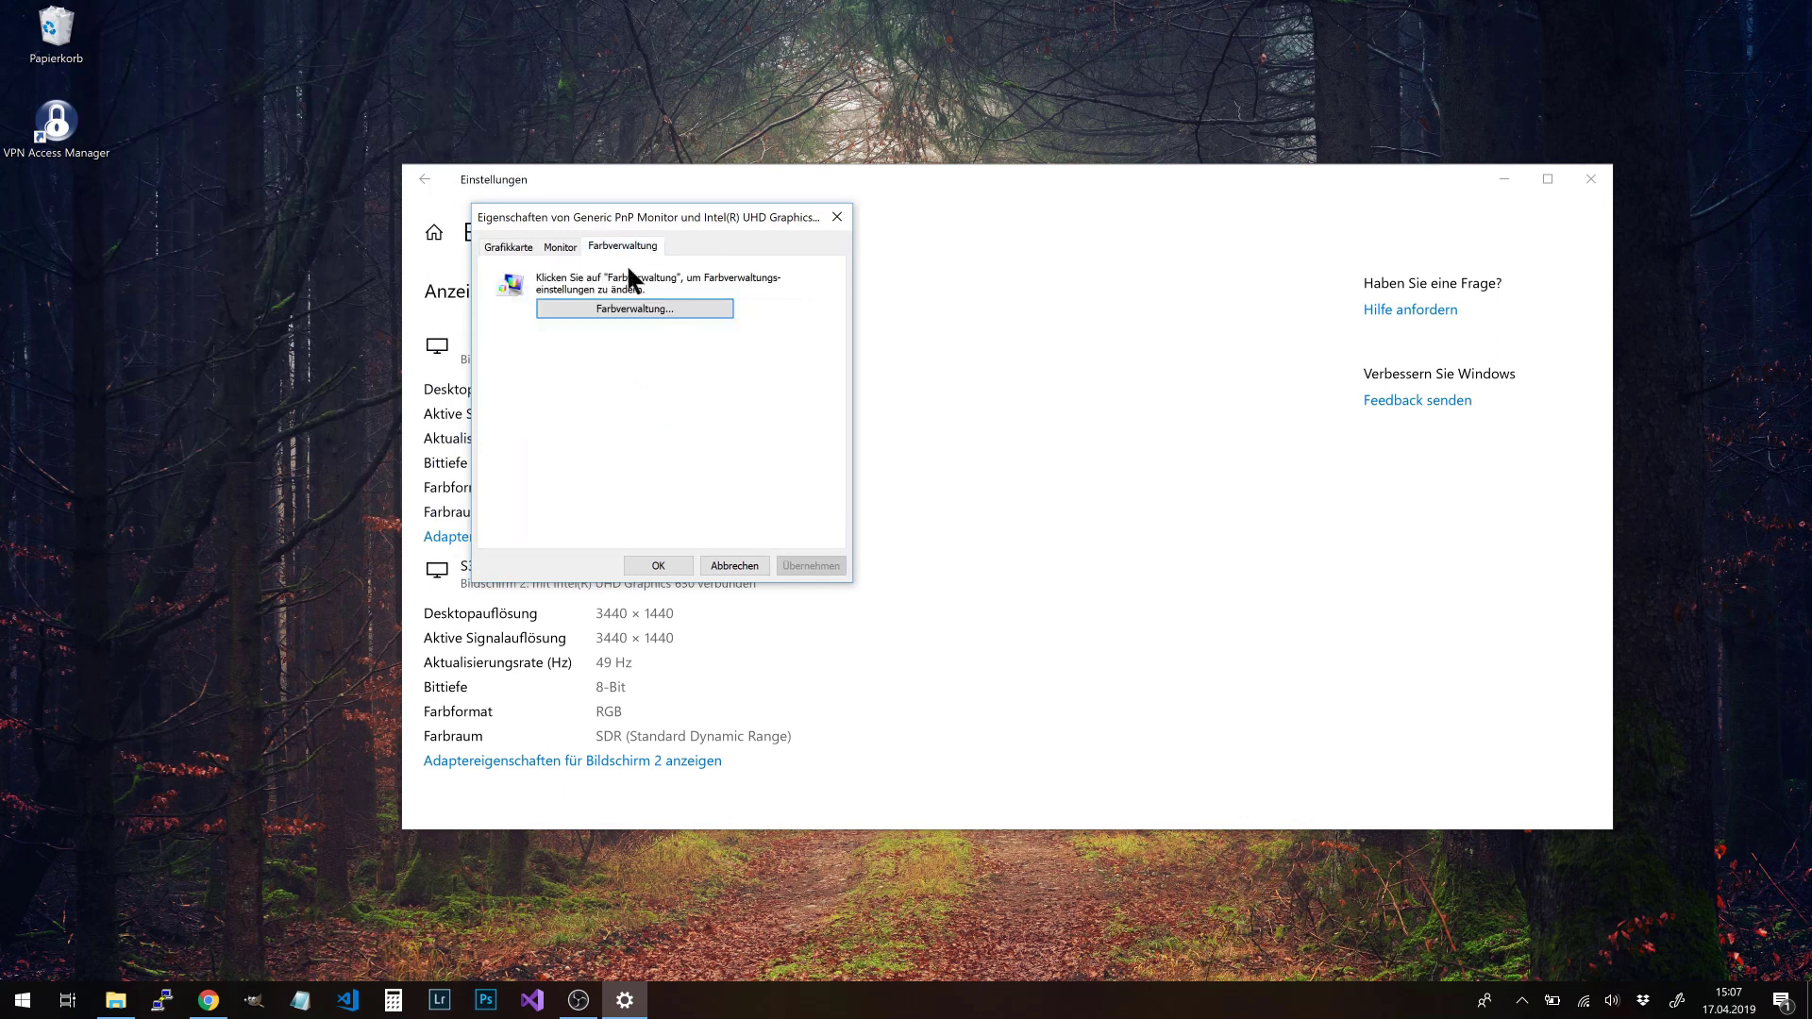
# Add Premier Color sRGB 6500 (SHP148D_srgb_6500.icm) as display 1's default profile in Color Management
pyautogui.click(657, 314)
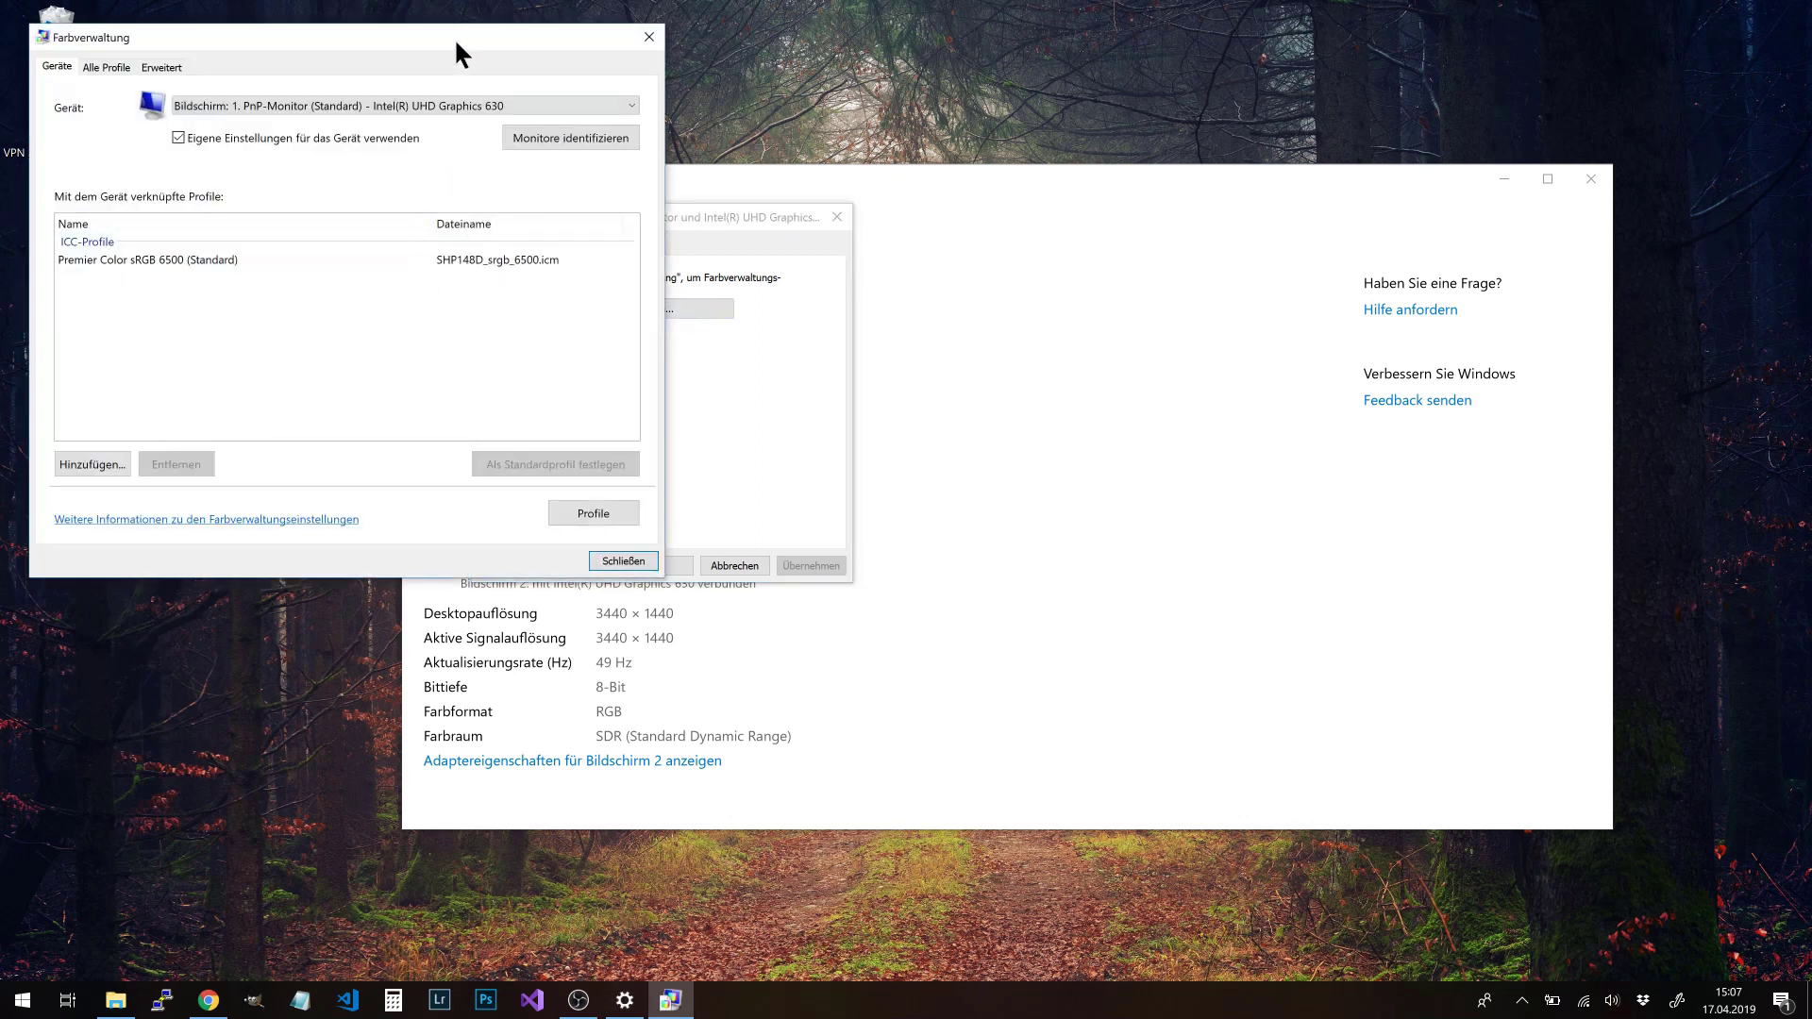
pyautogui.moveTo(455, 38); pyautogui.dragTo(799, 195)
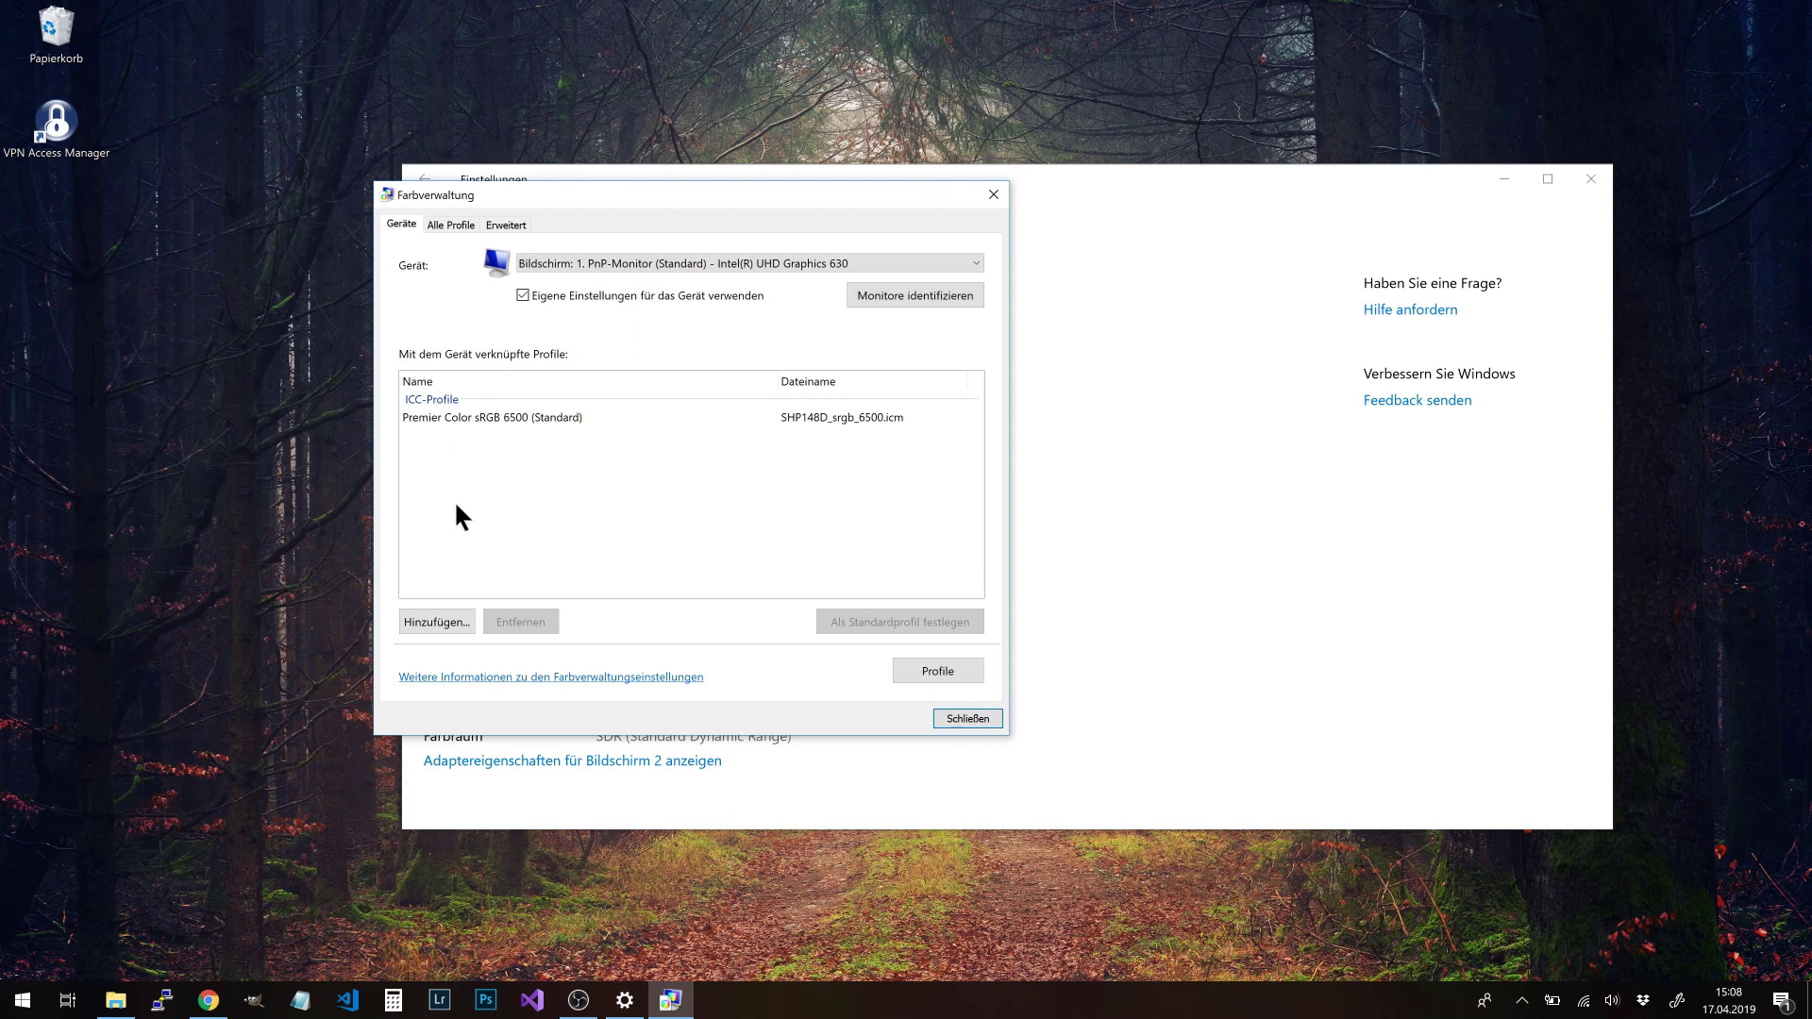
pyautogui.click(436, 622)
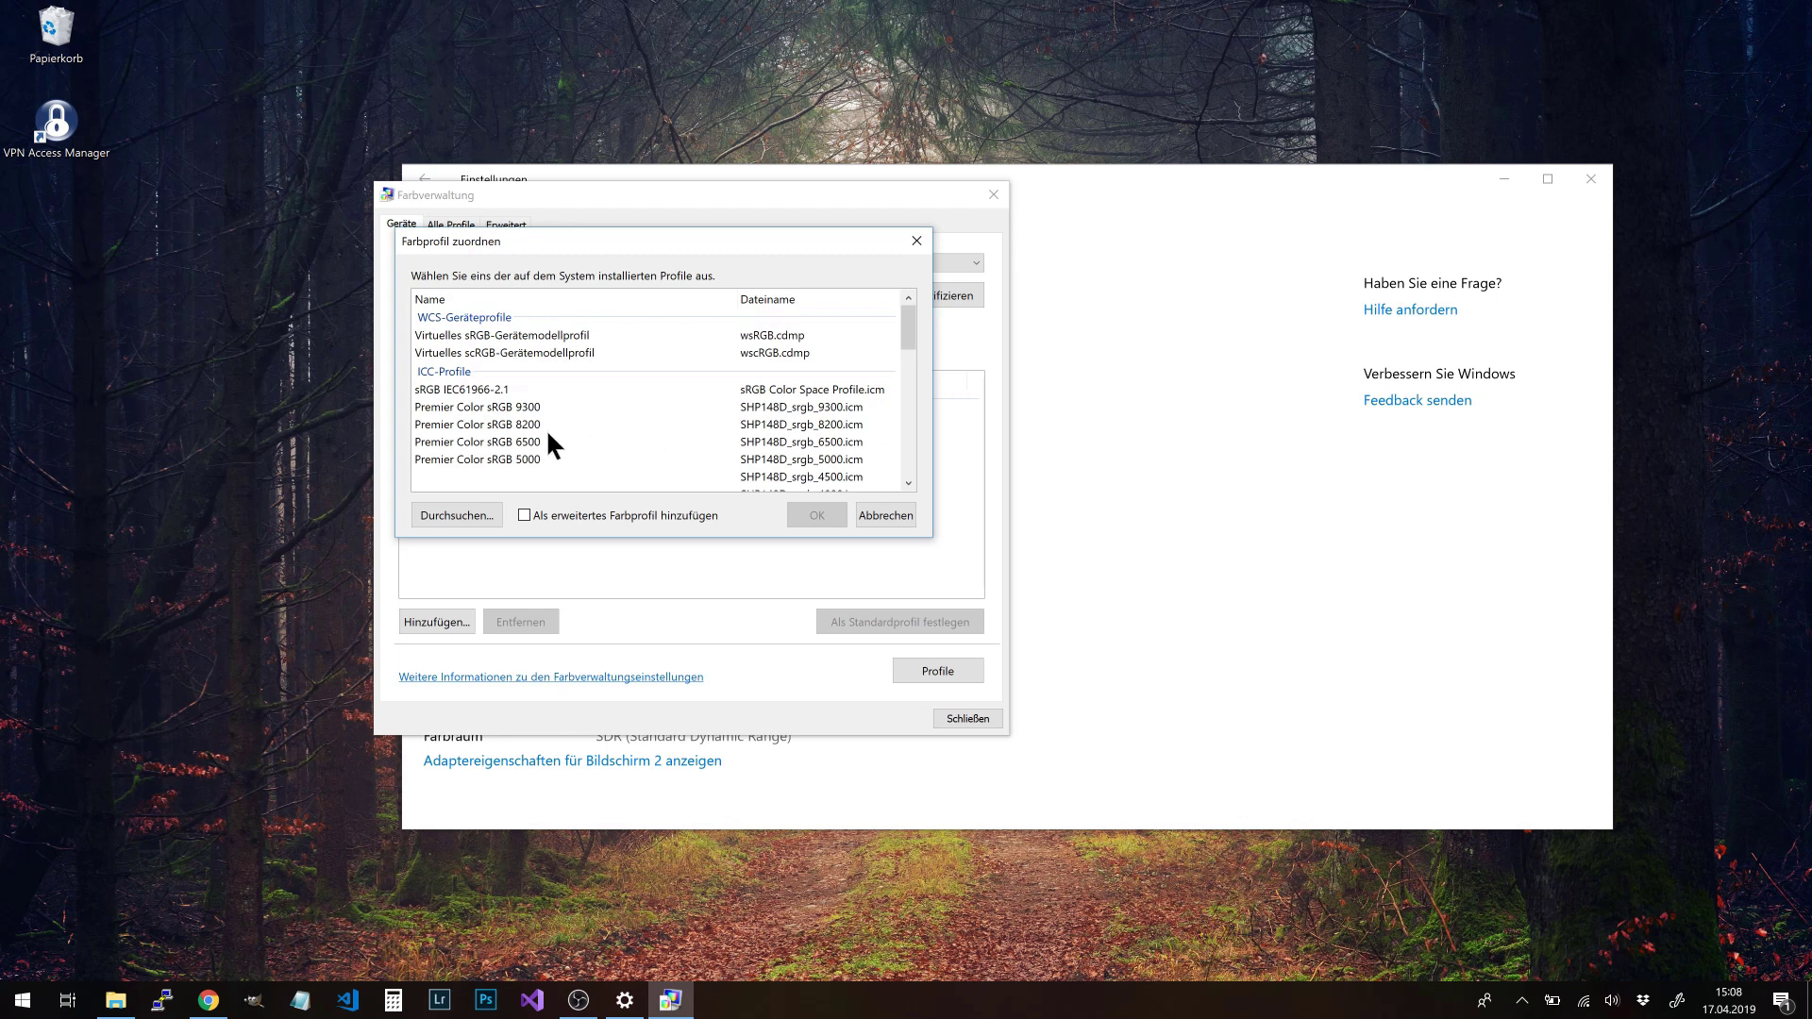
pyautogui.click(515, 442)
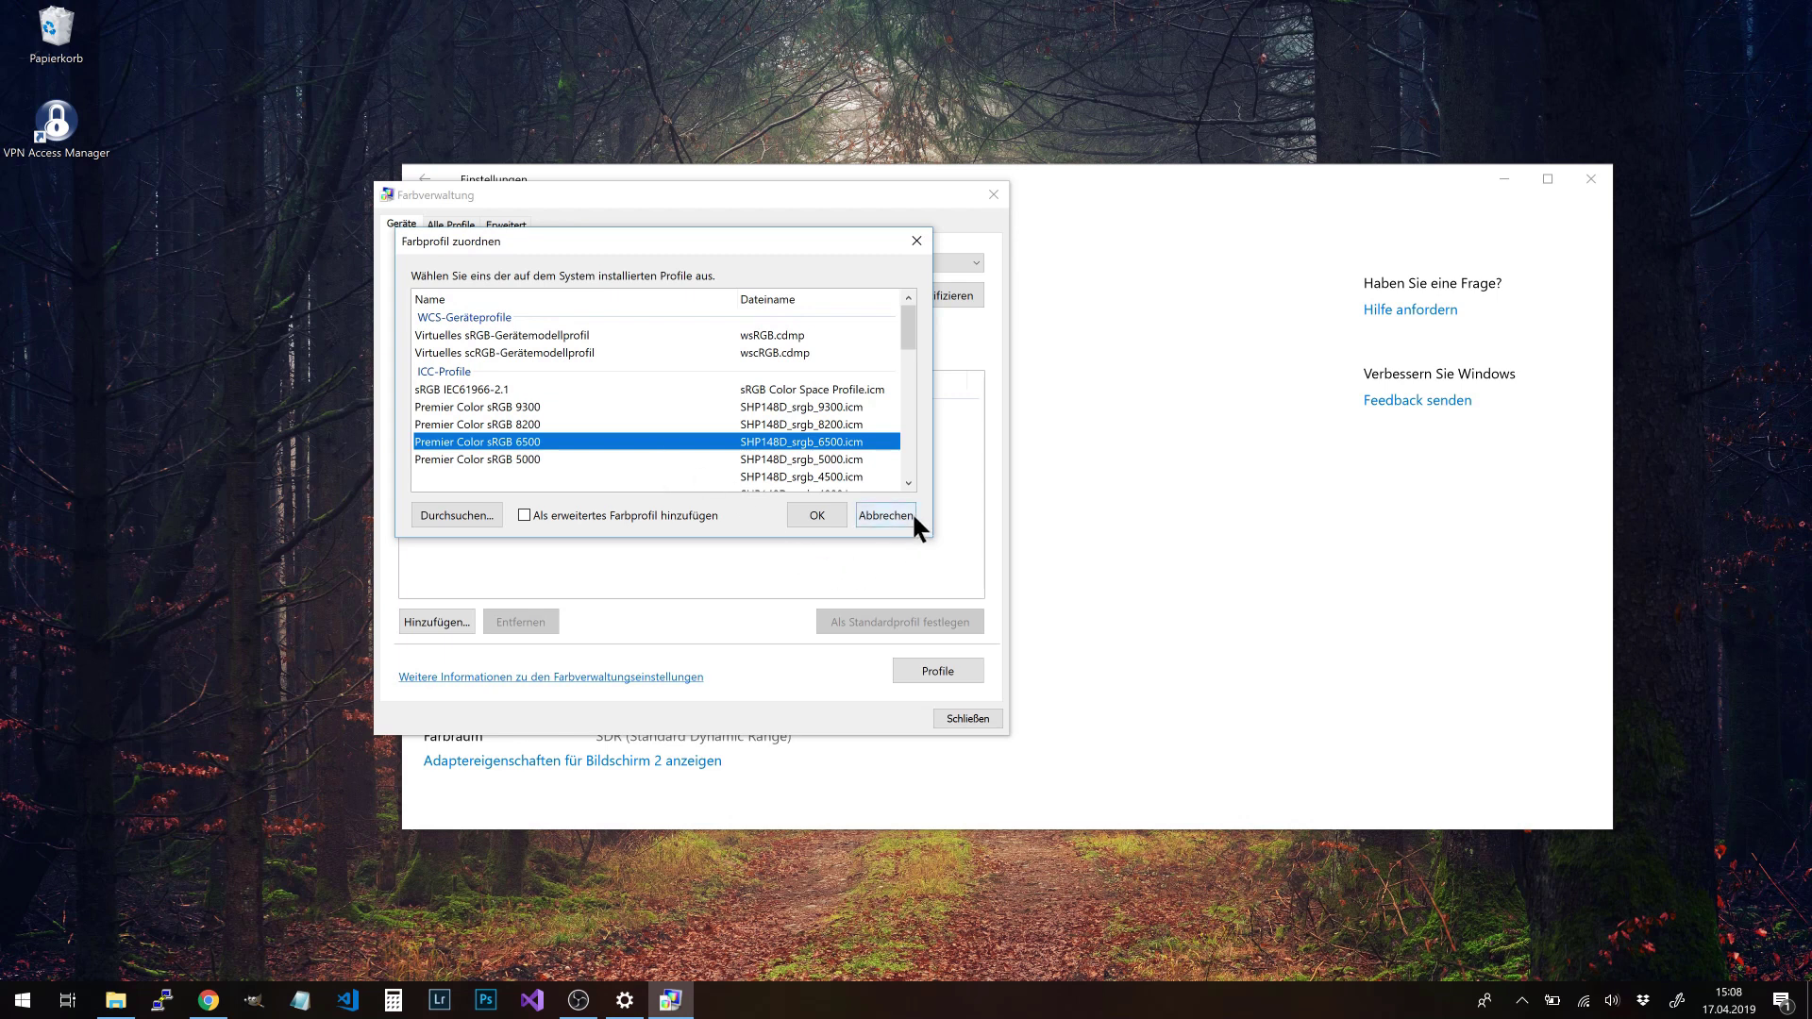
pyautogui.click(817, 515)
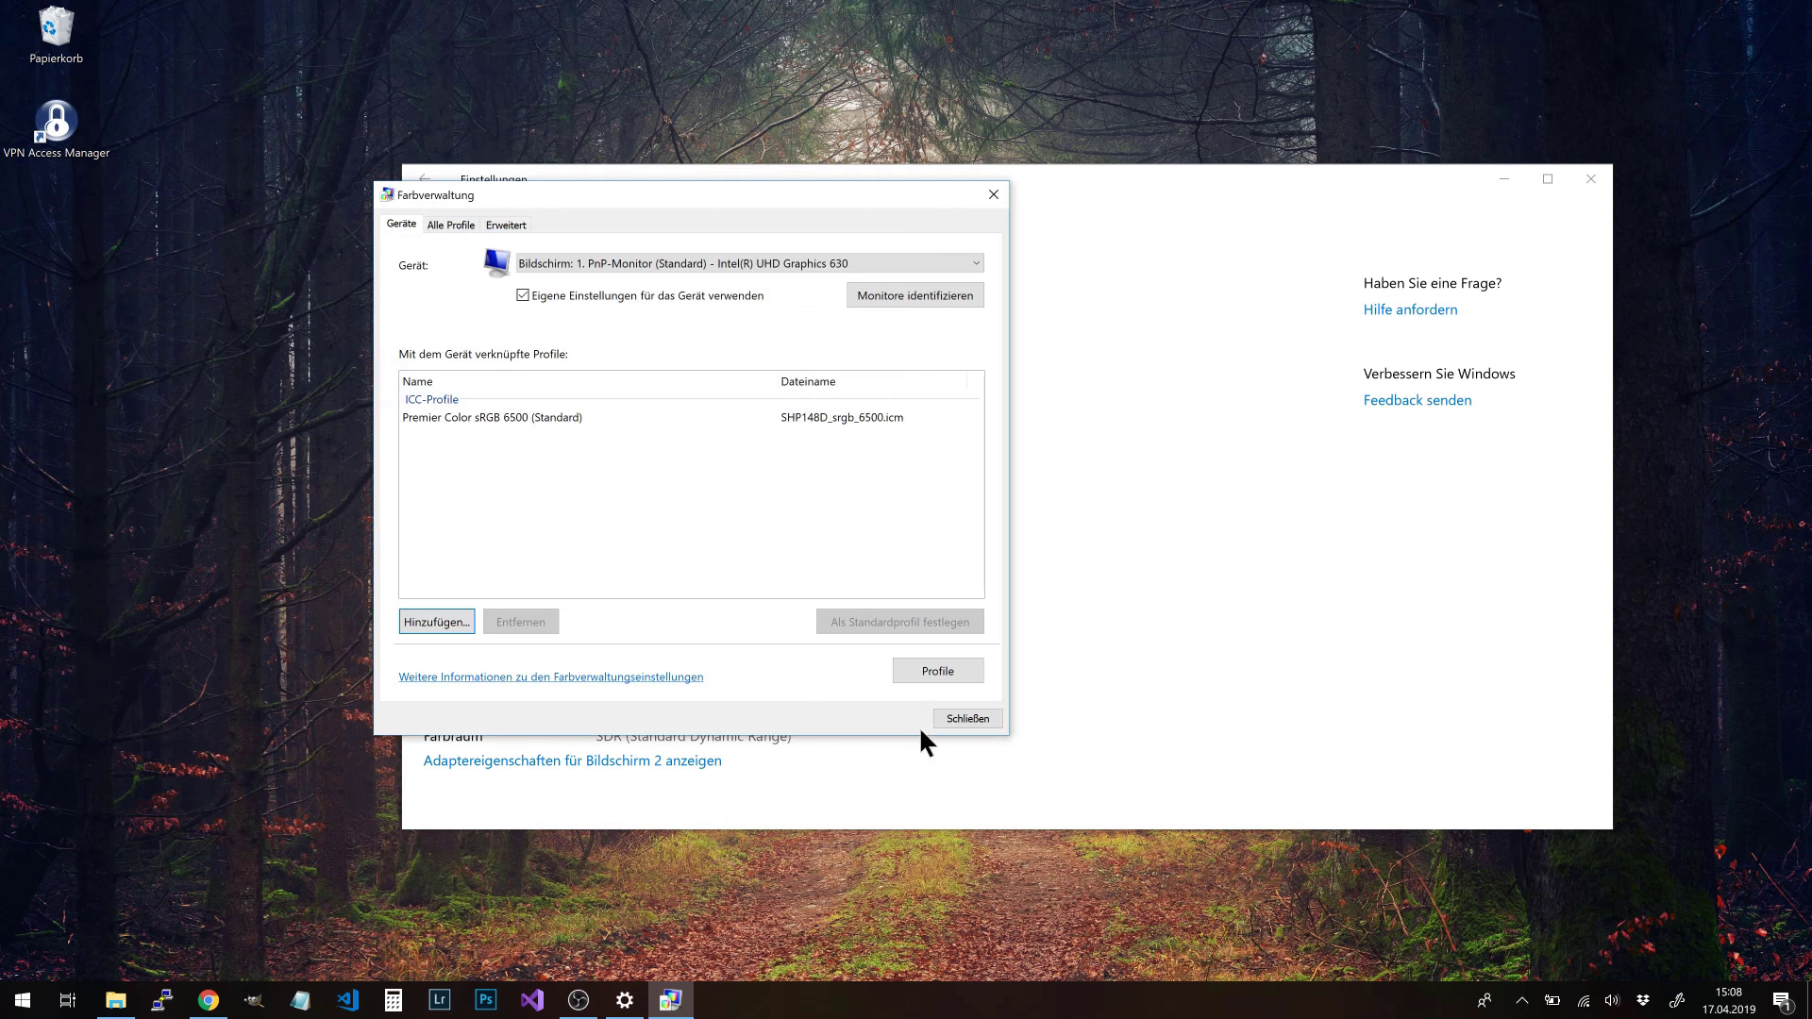
# Close Color Management, cancel the adapter properties, and close Windows Settings
pyautogui.click(972, 719)
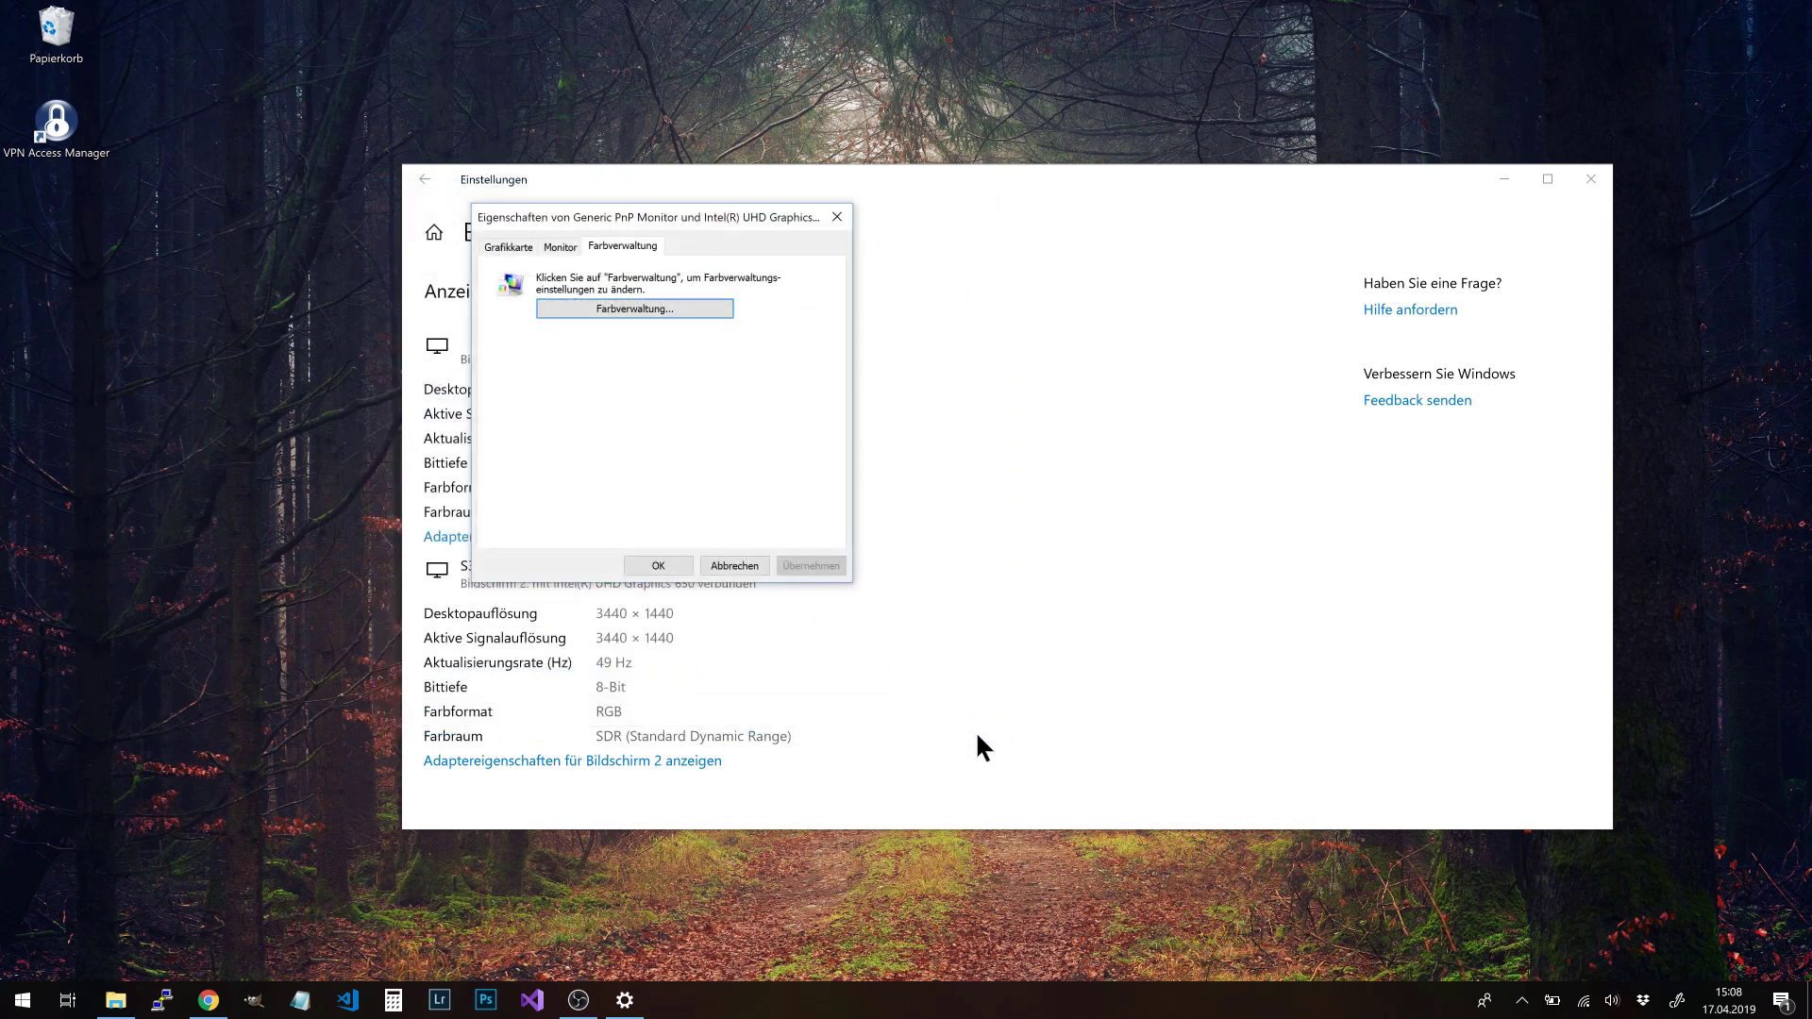
pyautogui.click(735, 564)
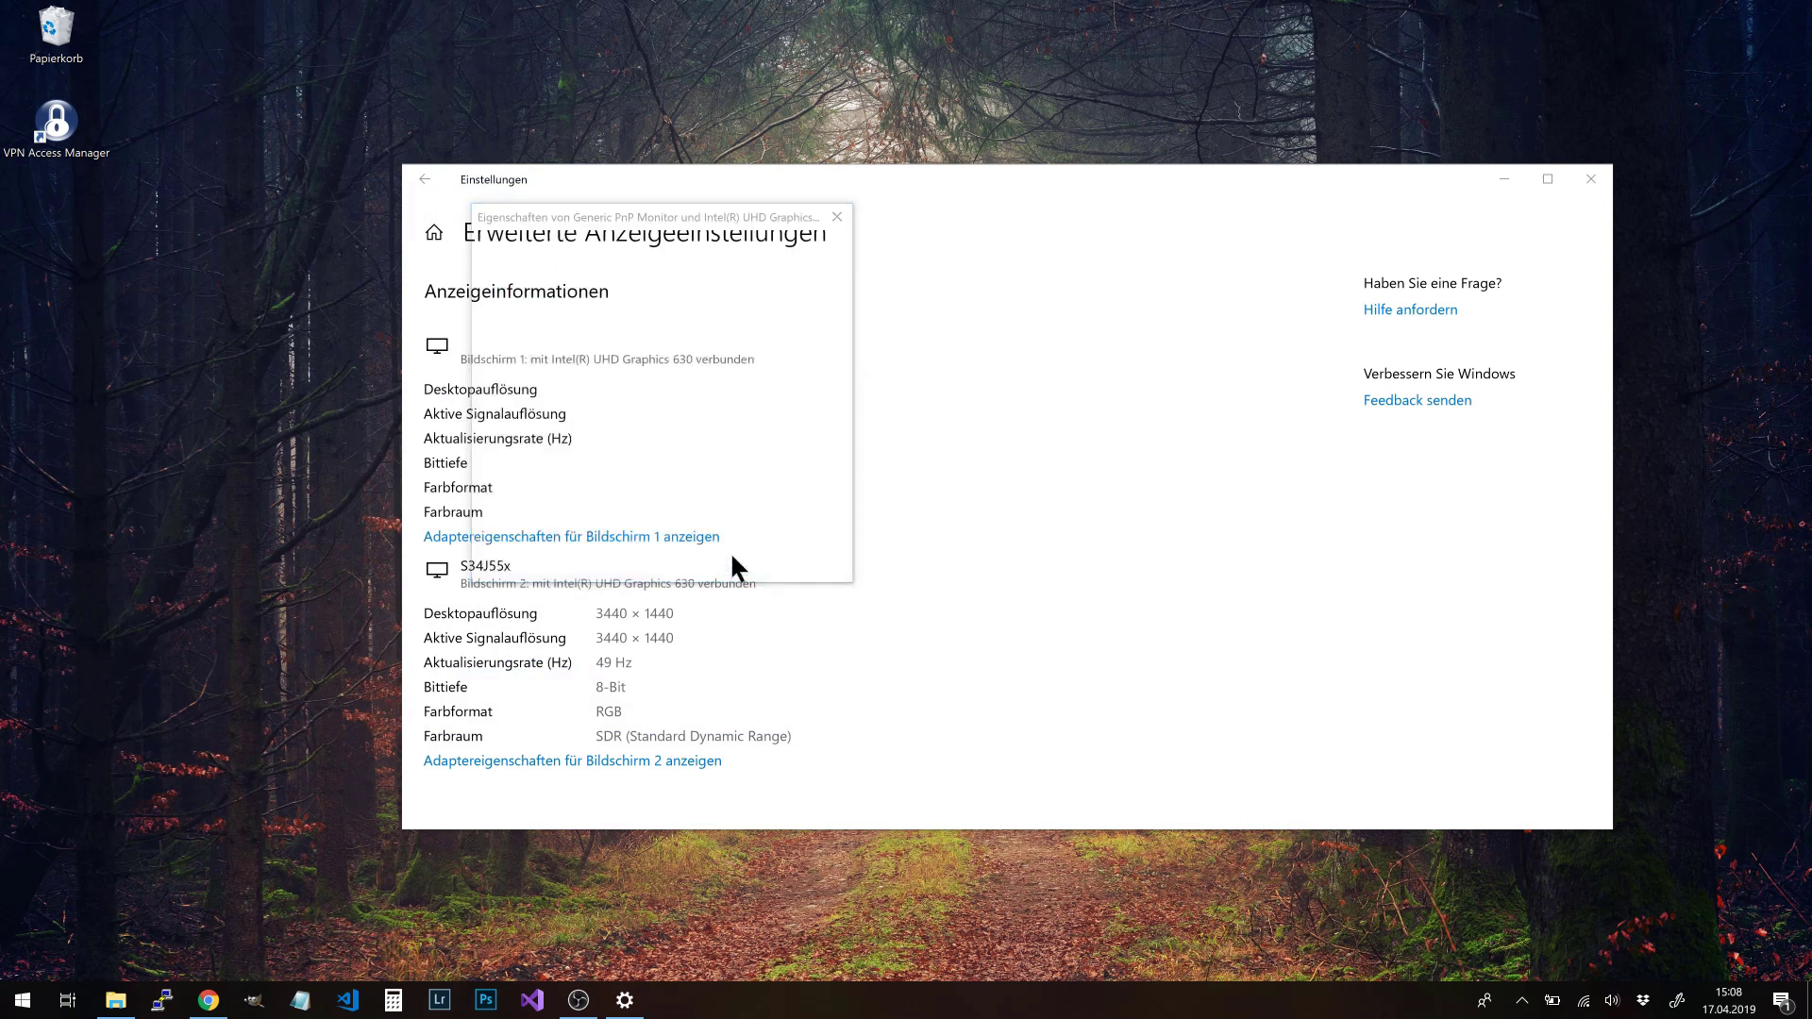
pyautogui.click(1590, 180)
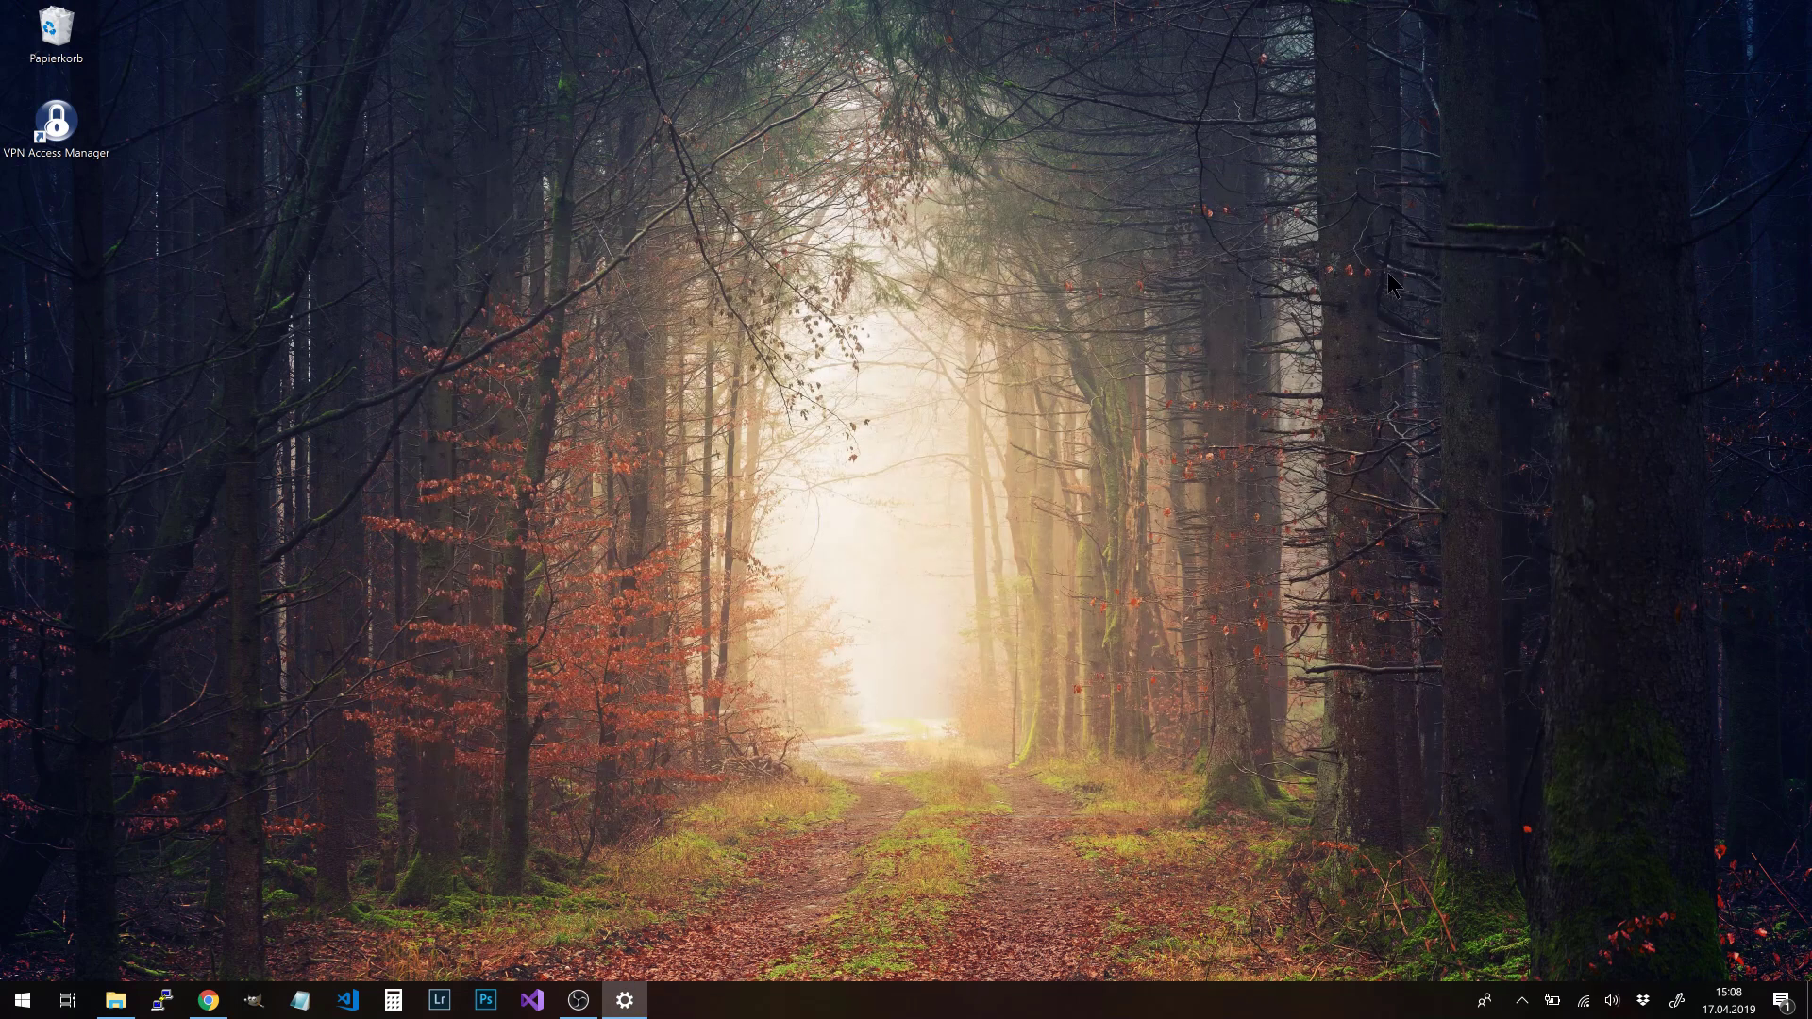
# Open Intel Grafikeinstellungen from the desktop context menu and go to the Display page showing 3840 x 2160 at 60p Hz
pyautogui.rightClick(810, 496)
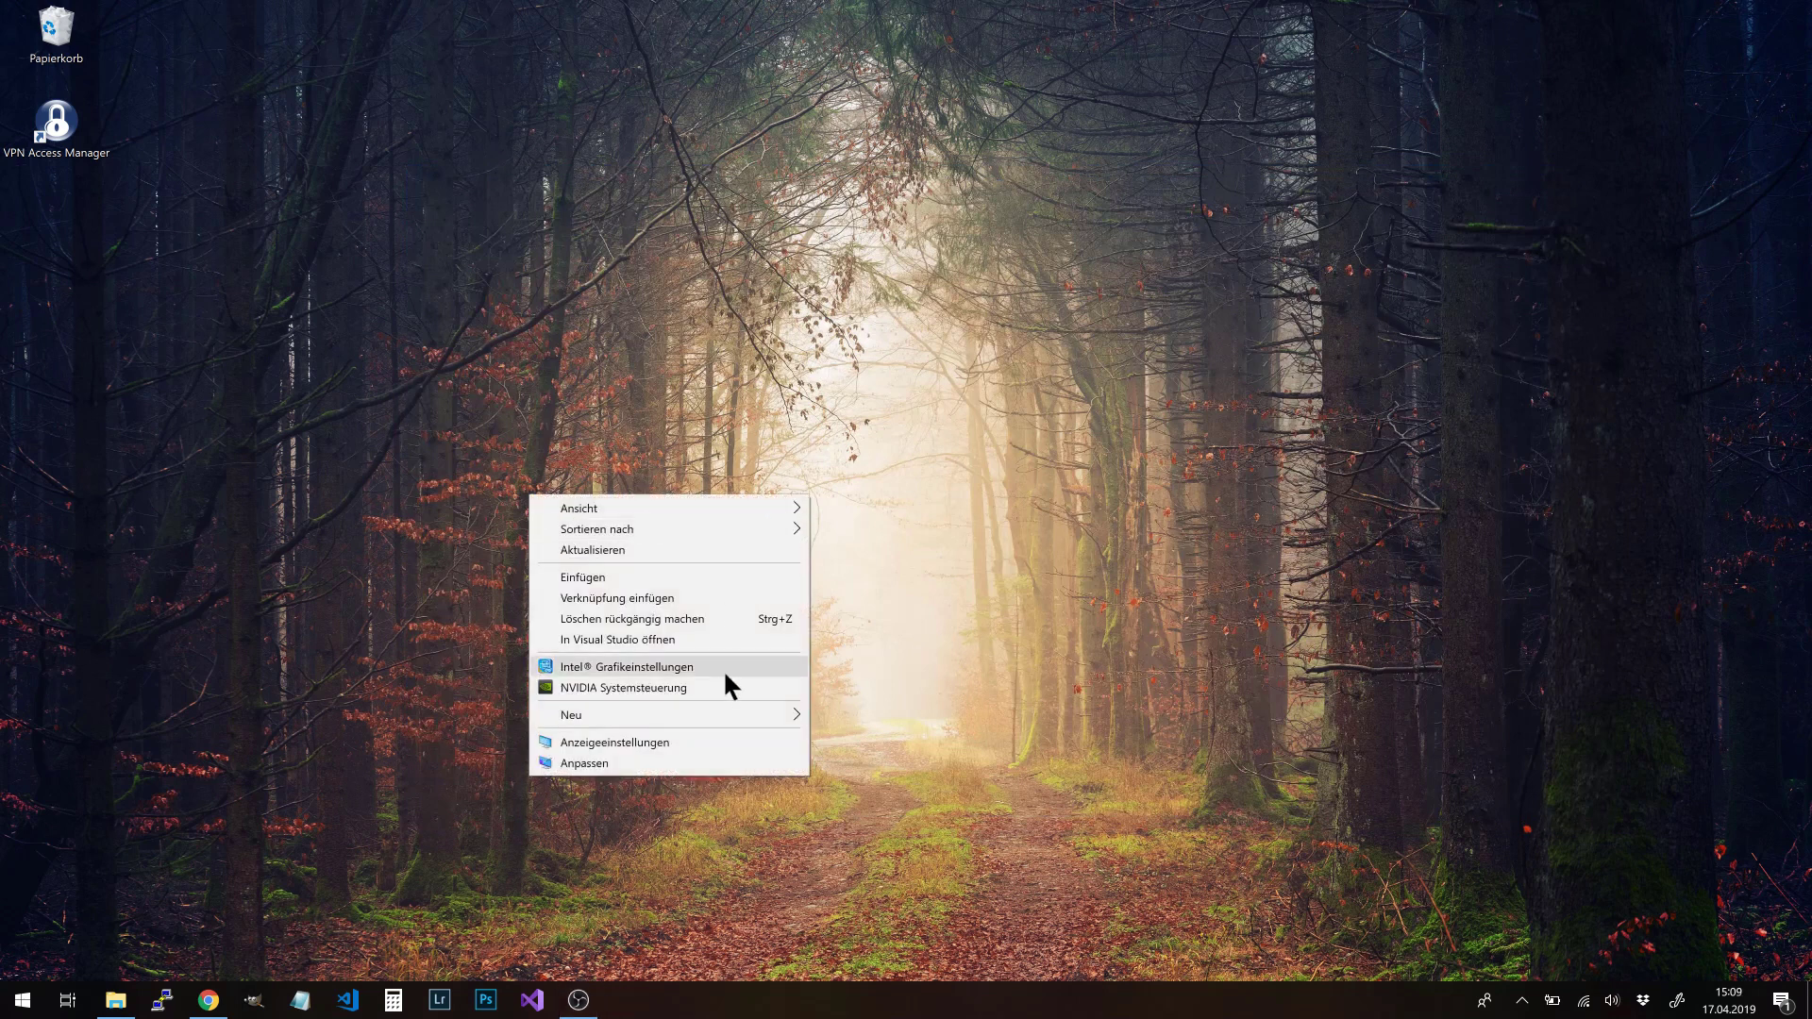
pyautogui.click(664, 666)
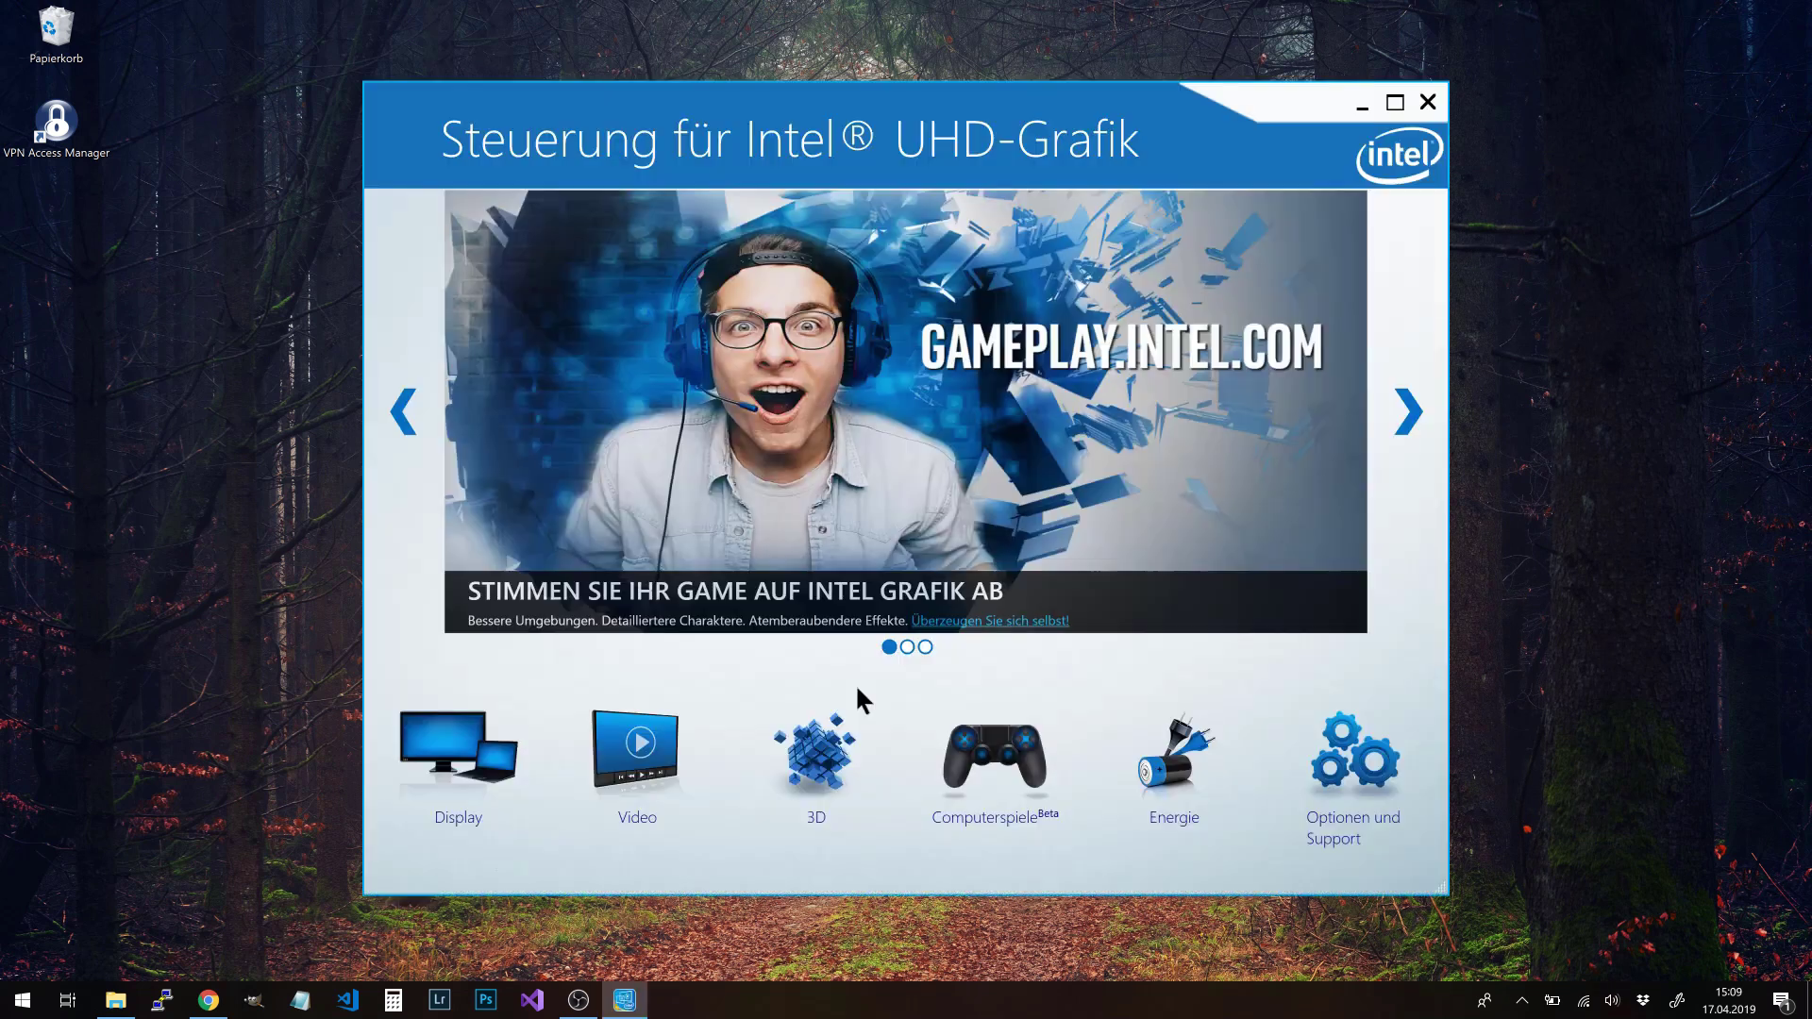
pyautogui.click(484, 735)
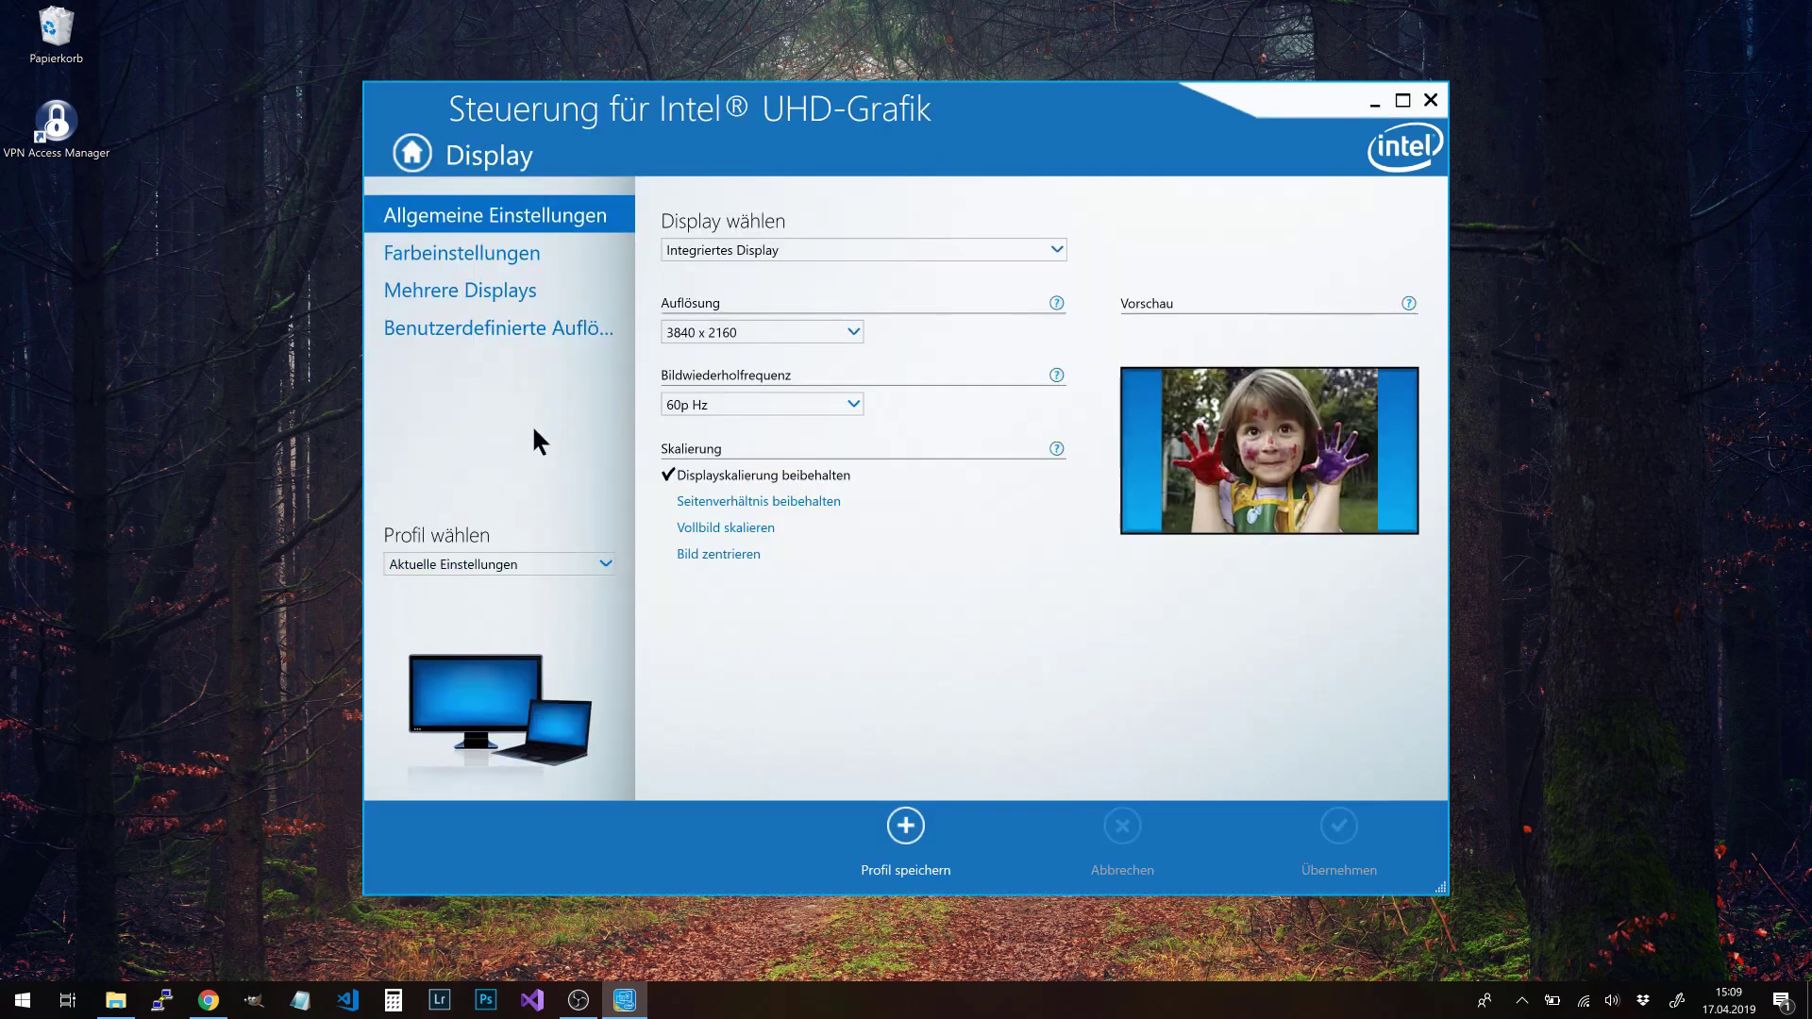
# Switch to Farbeinstellungen and check that the Farbgamut slider is at Natürliche Farben
pyautogui.click(502, 270)
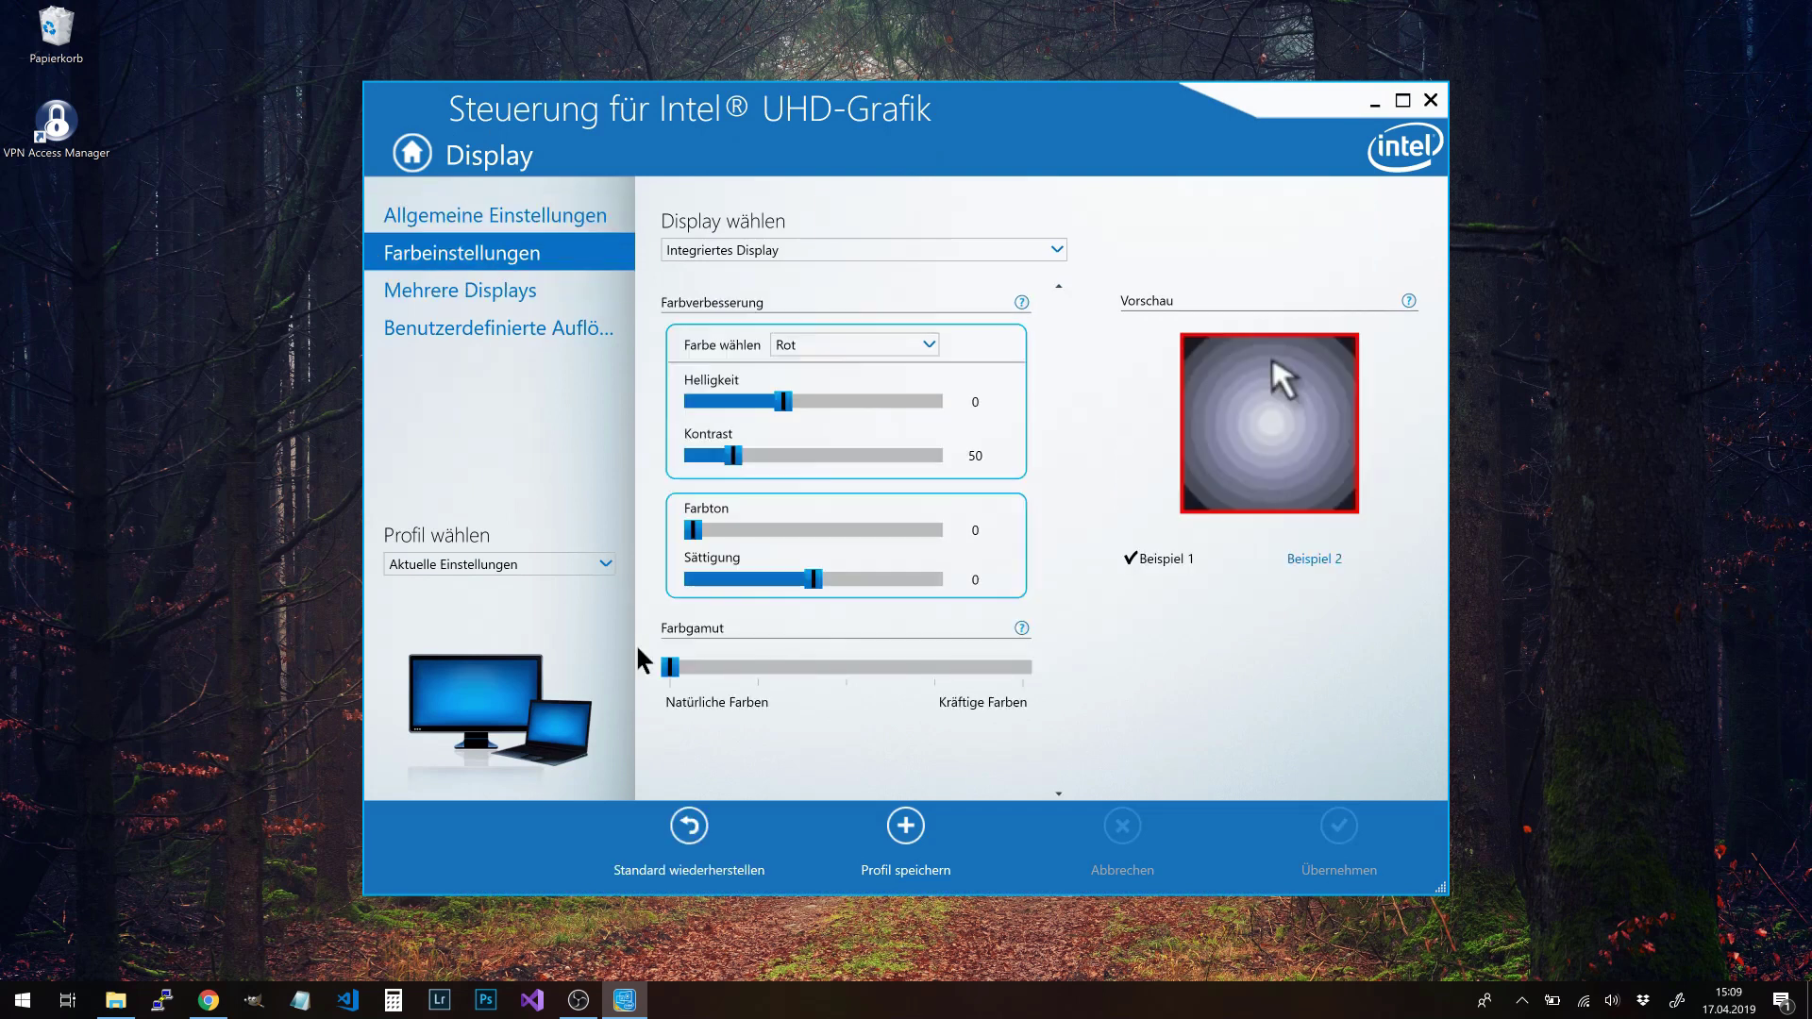